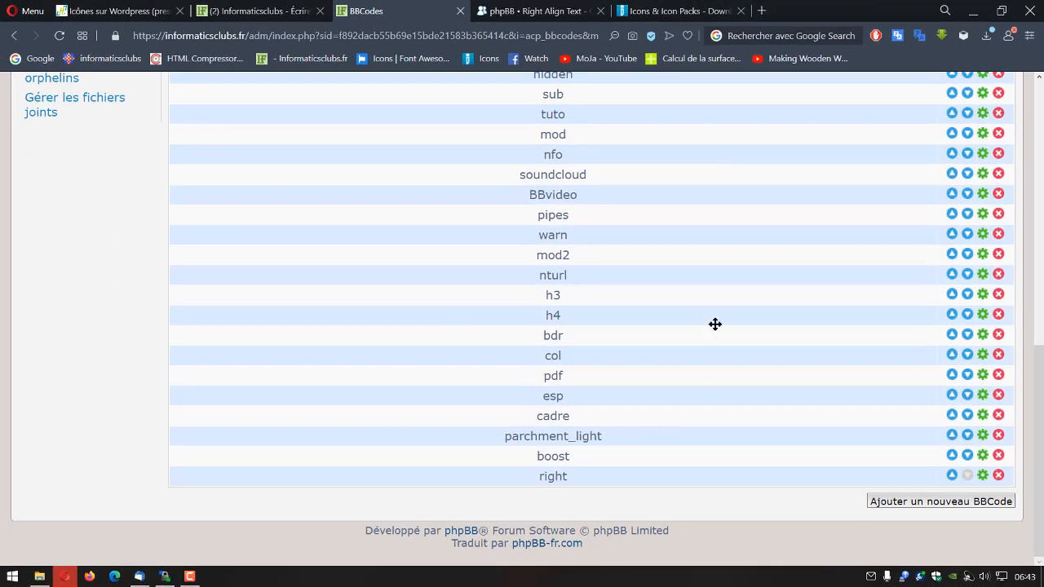
Open the custom BBCode "right" for editing from the end of the BBCodes list.
scroll(219, 74, "up", 6)
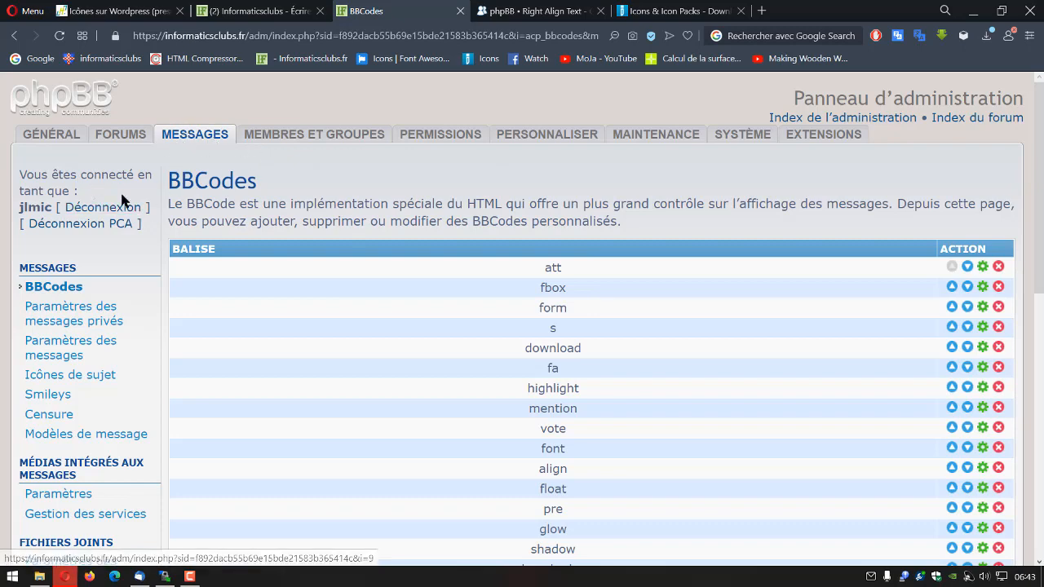
middle_click(540, 326)
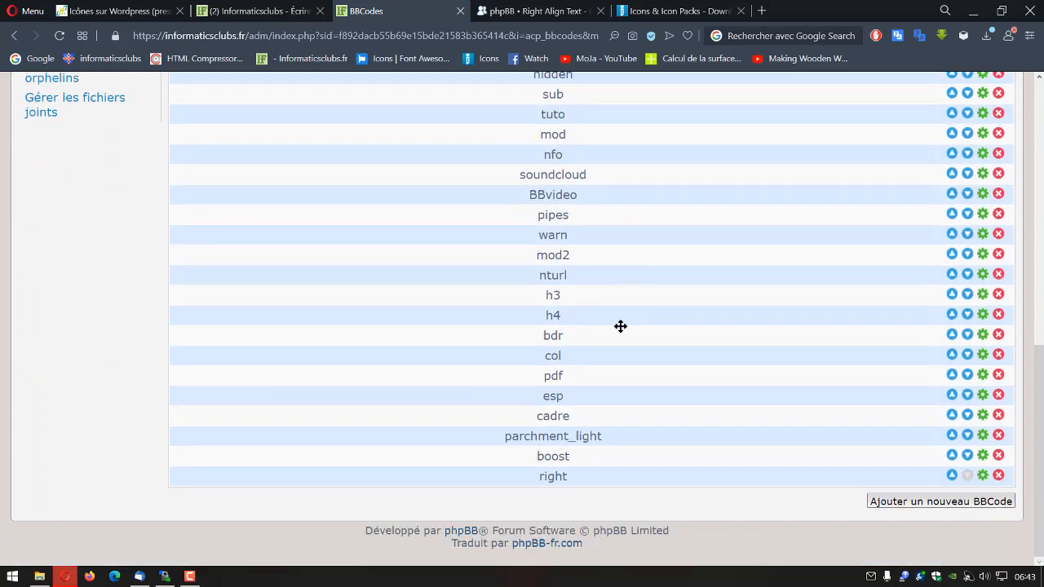
scroll(706, 364, "up", 2)
left_click(983, 477)
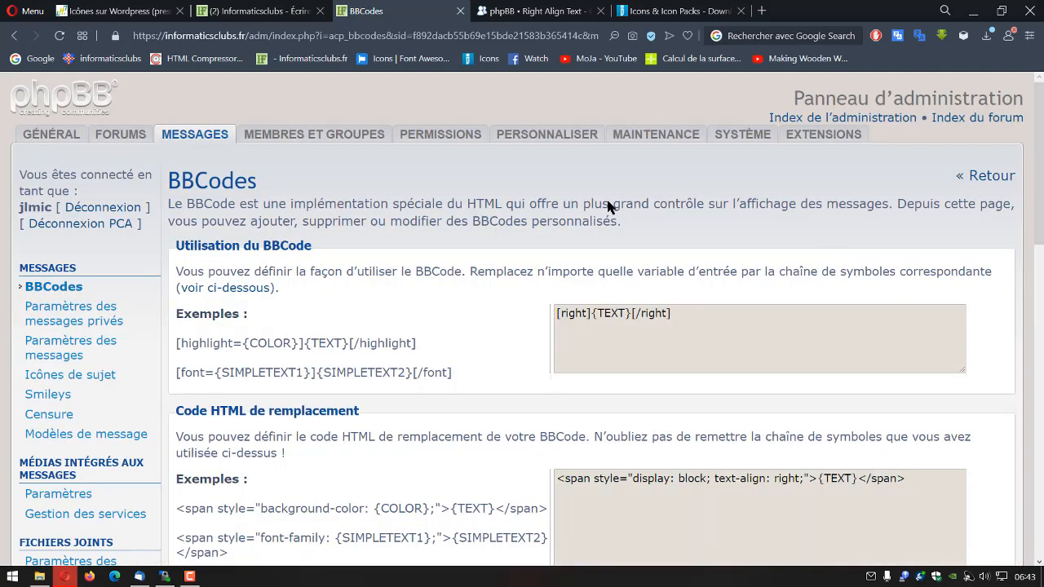
Review the right BBCode's usage, HTML replacement, help line, display setting and group permissions, and submit the form.
scroll(718, 206, "down", 2)
scroll(717, 206, "down", 1)
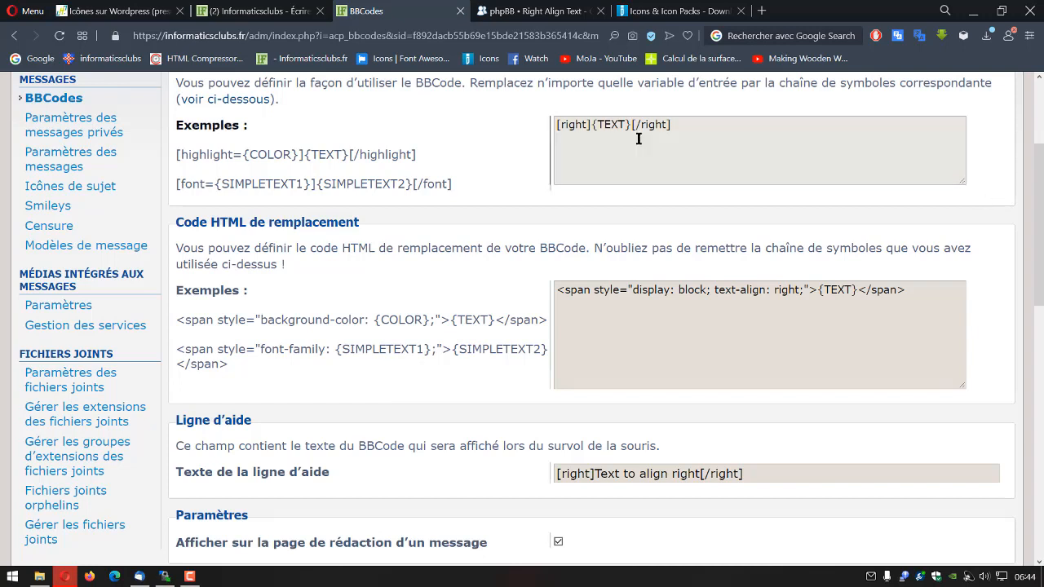
left_click(557, 125)
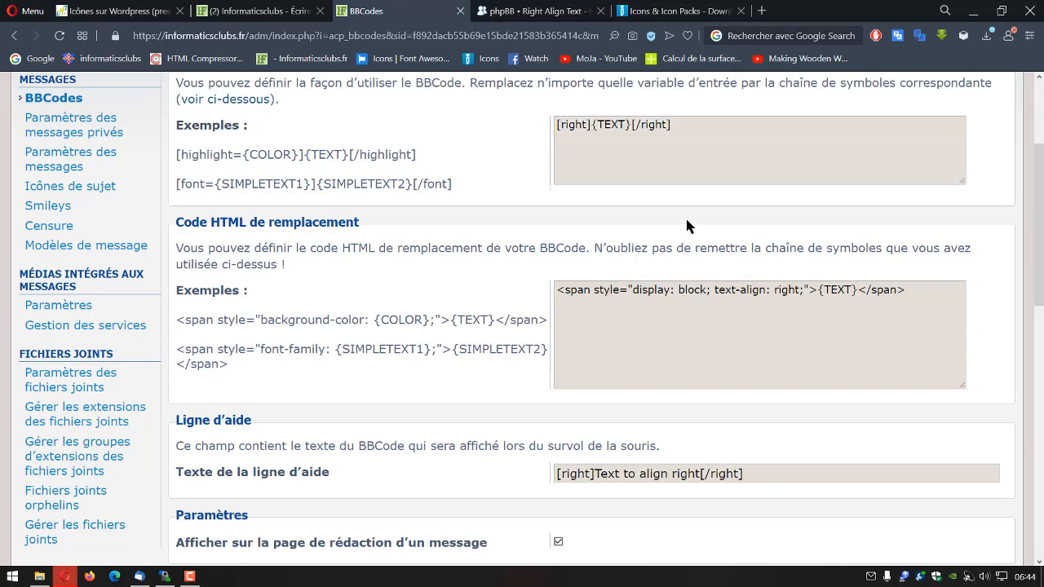
scroll(687, 226, "down", 3)
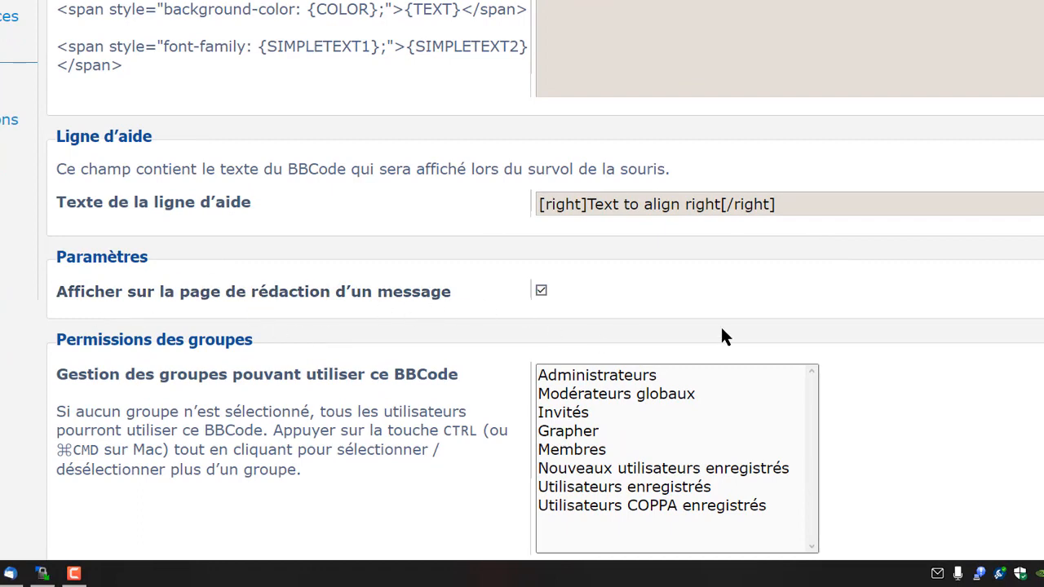
scroll(984, 288, "down", 3)
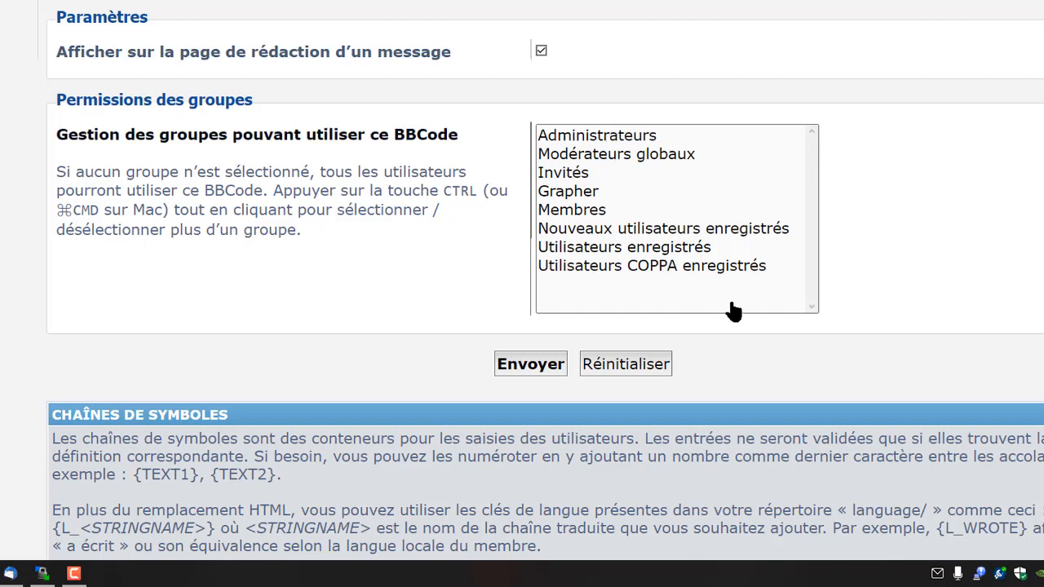
scroll(1033, 384, "up", 3)
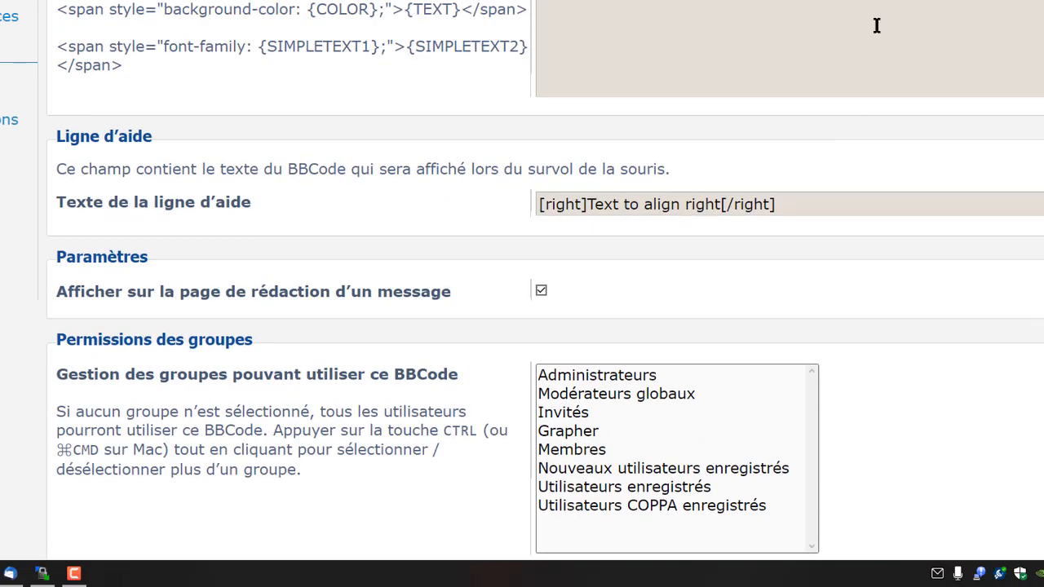
scroll(525, 424, "down", 2)
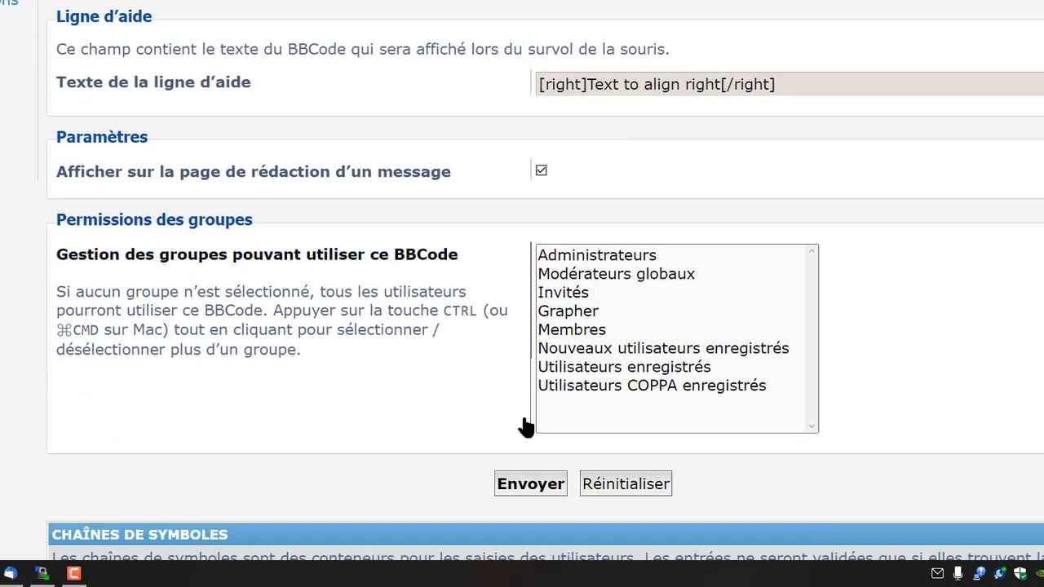
left_click(530, 484)
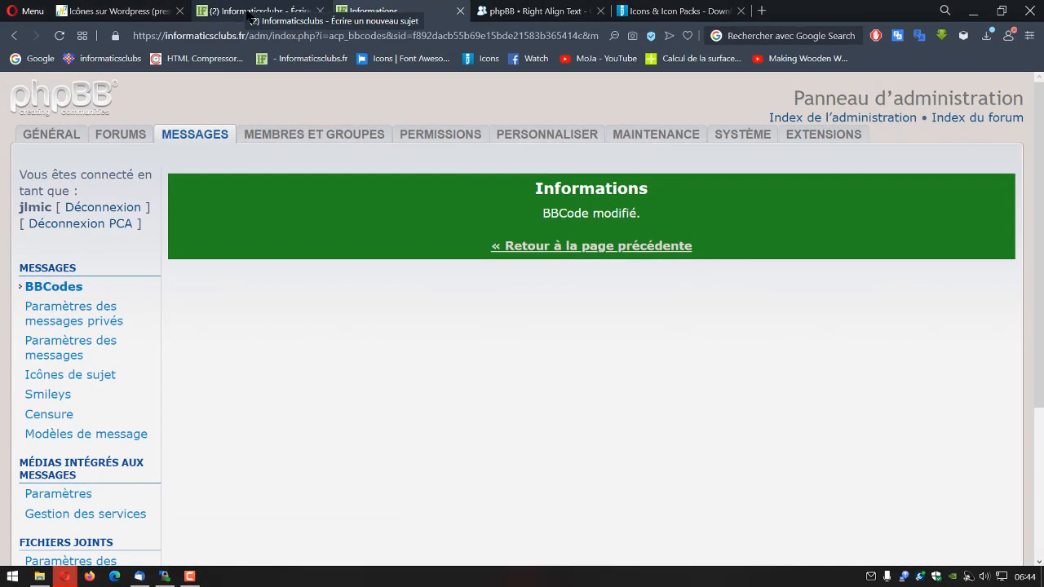
Check how the right BBCode button appears in the forum's new-topic editor.
left_click(249, 11)
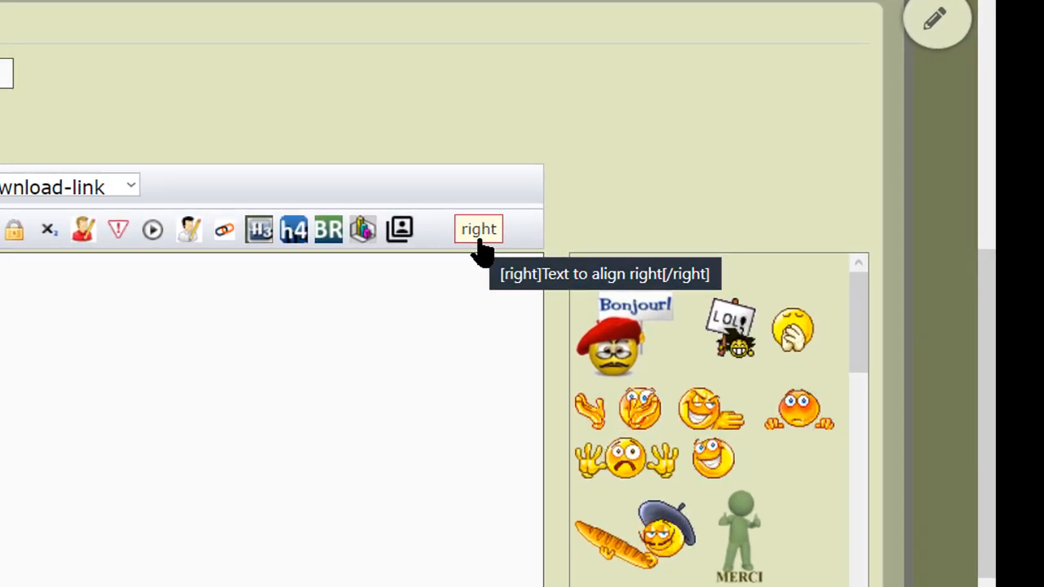
left_click(477, 232)
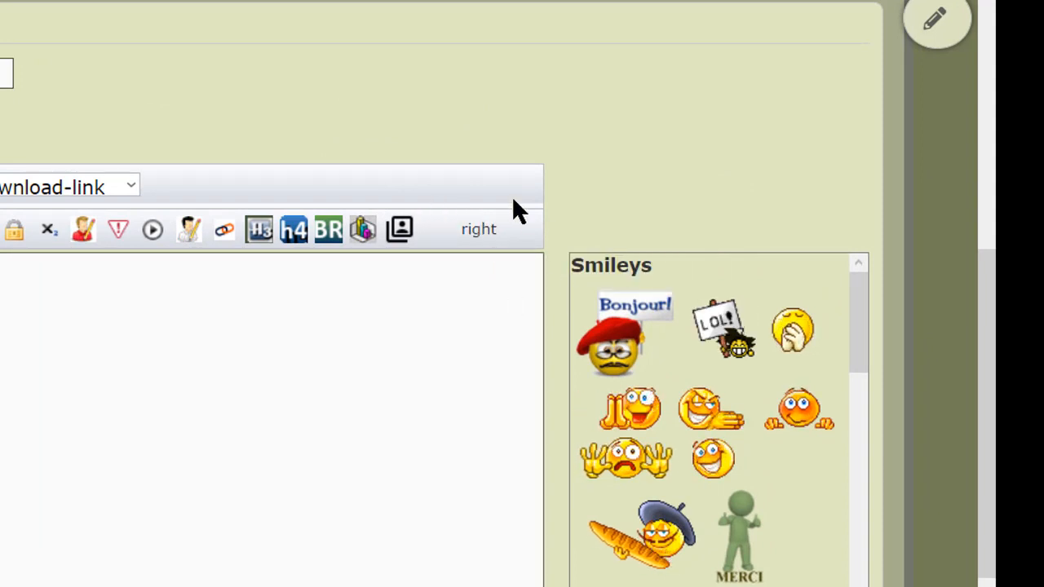
left_click(478, 231)
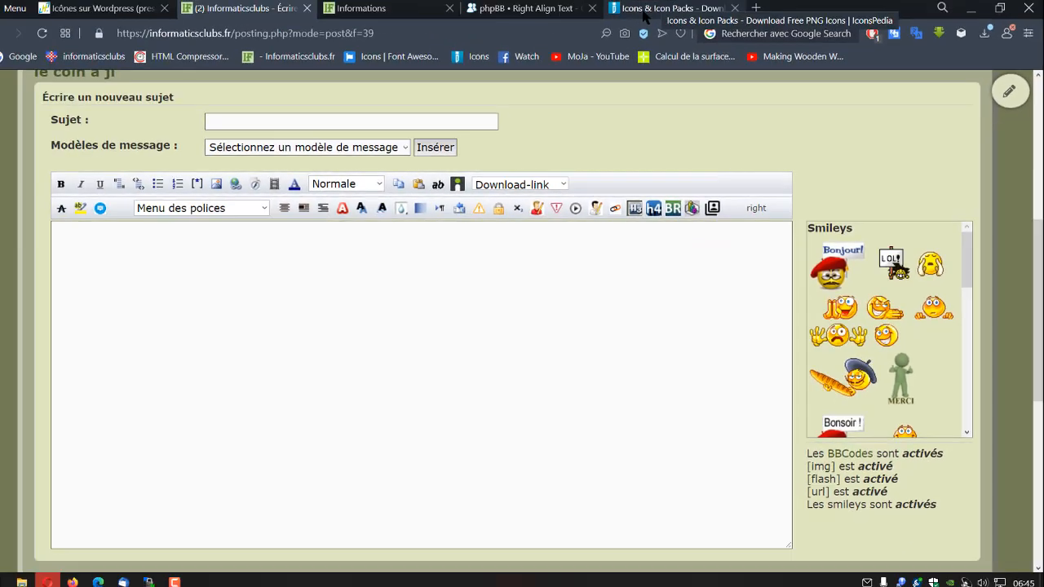
Search the Iconspedia site for "align right" icons.
left_click(677, 11)
scroll(310, 359, "up", 5)
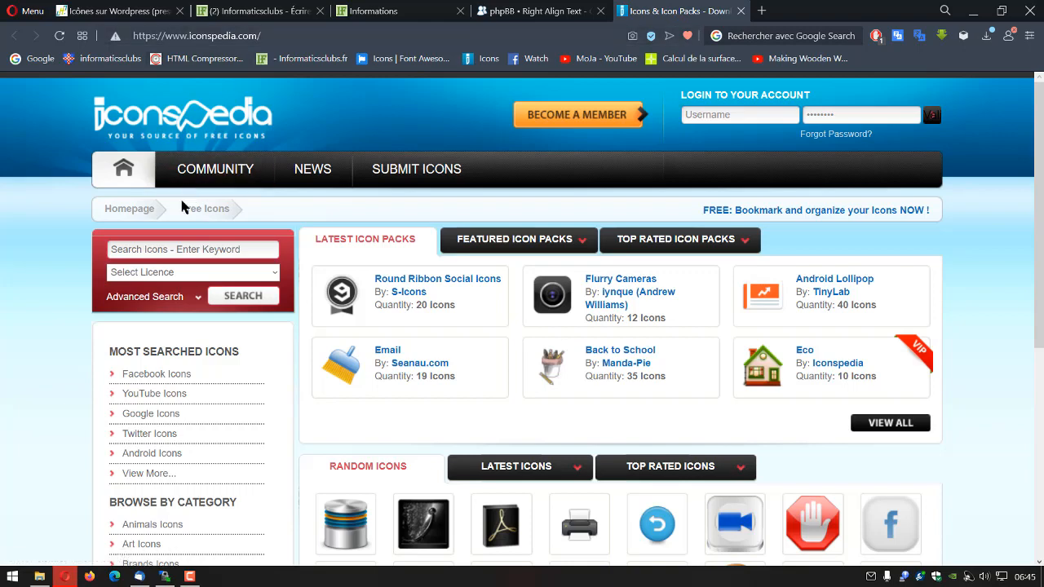
left_click(173, 251)
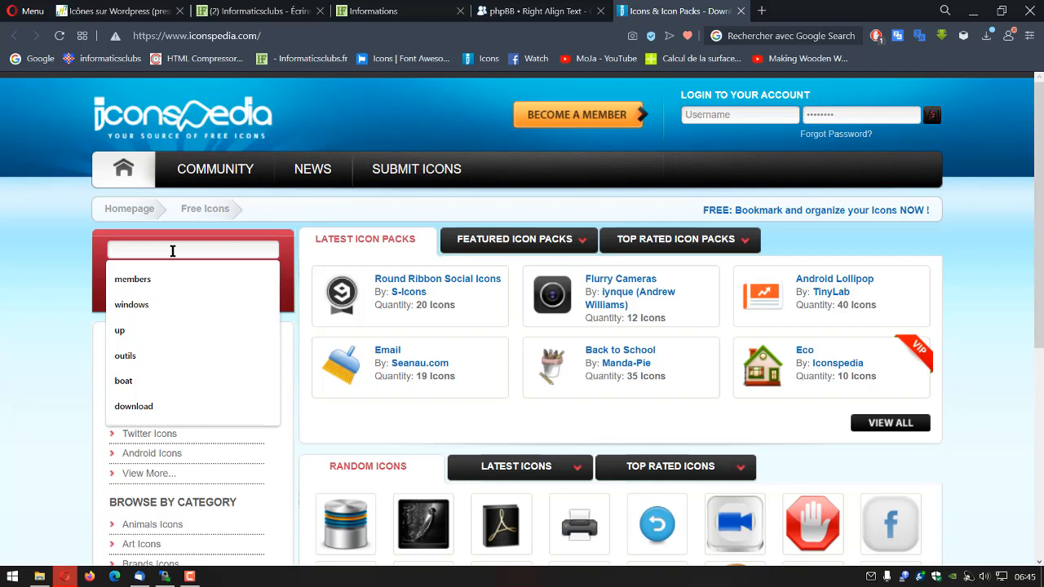
type("align r")
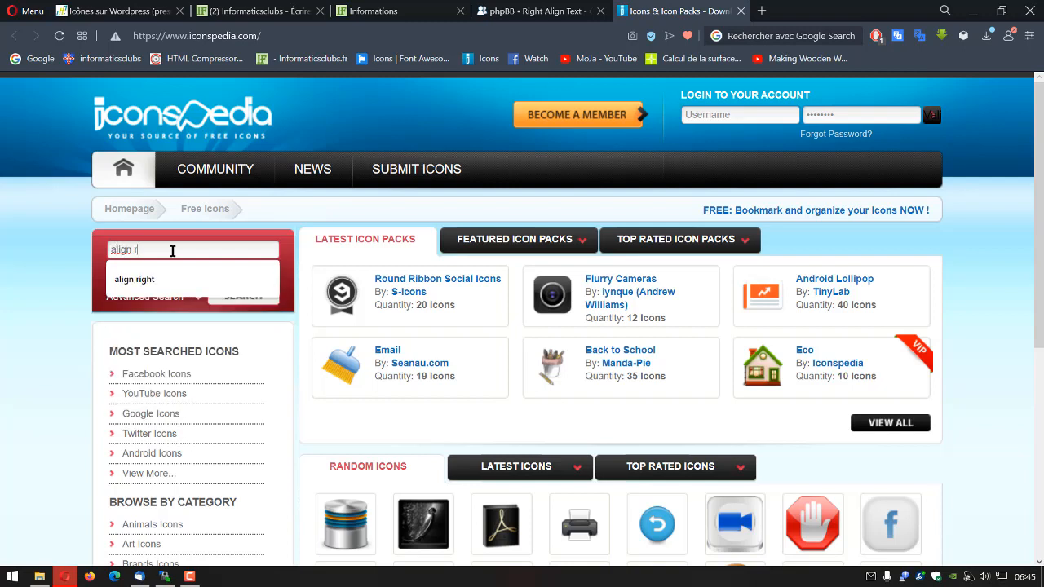
type("ight")
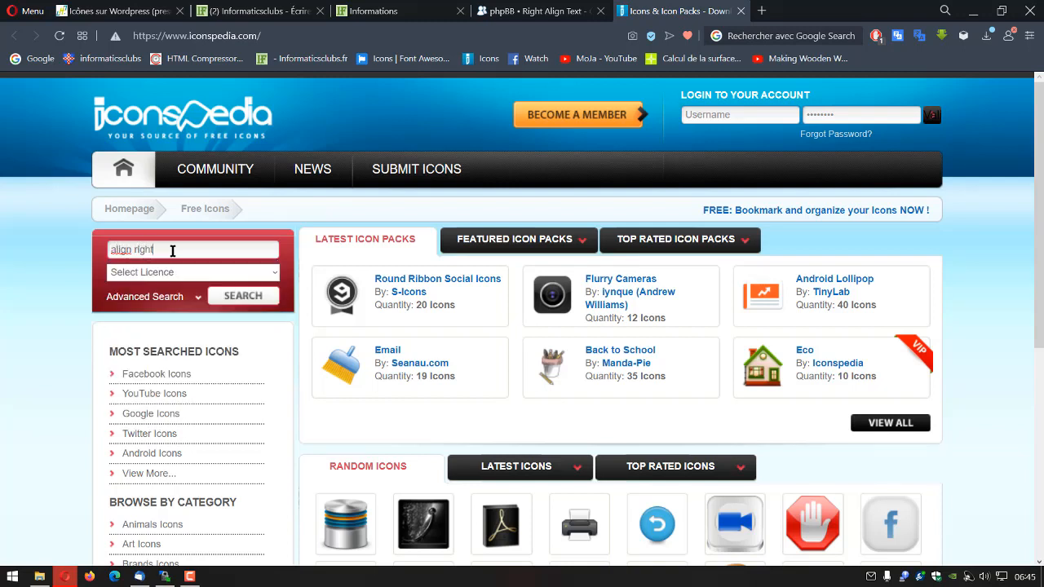
key("Return")
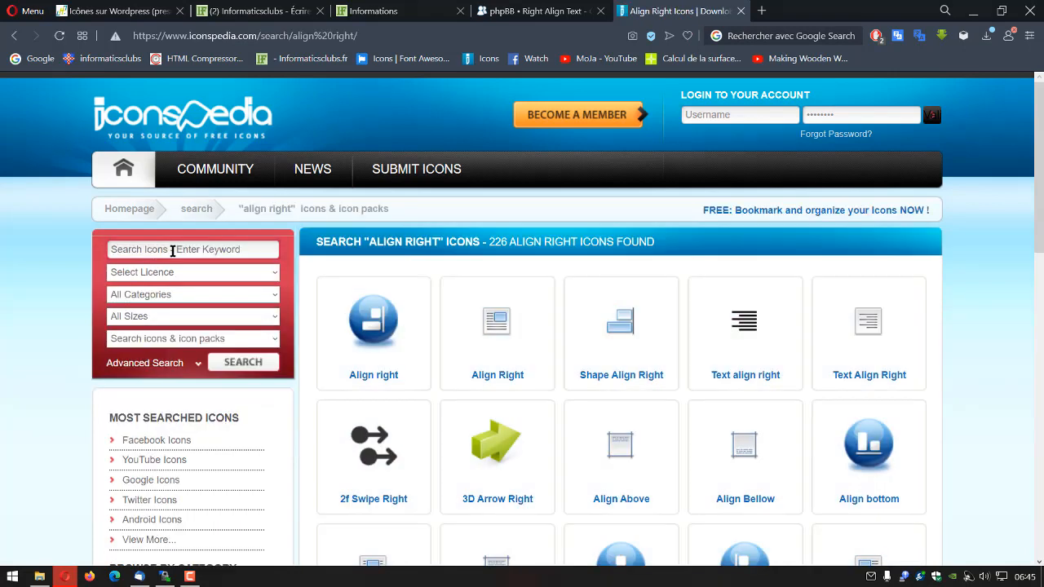
Download the Align Right icon from the FatCow Hosting pack as Align-Right-32.png into the tutoriels folder.
scroll(422, 318, "down", 1)
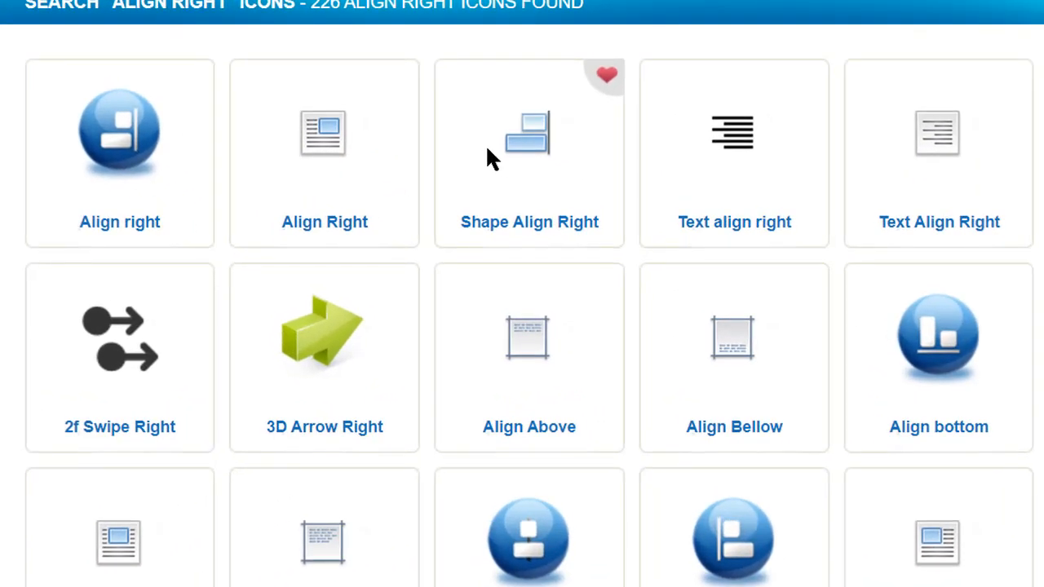
left_click(339, 147)
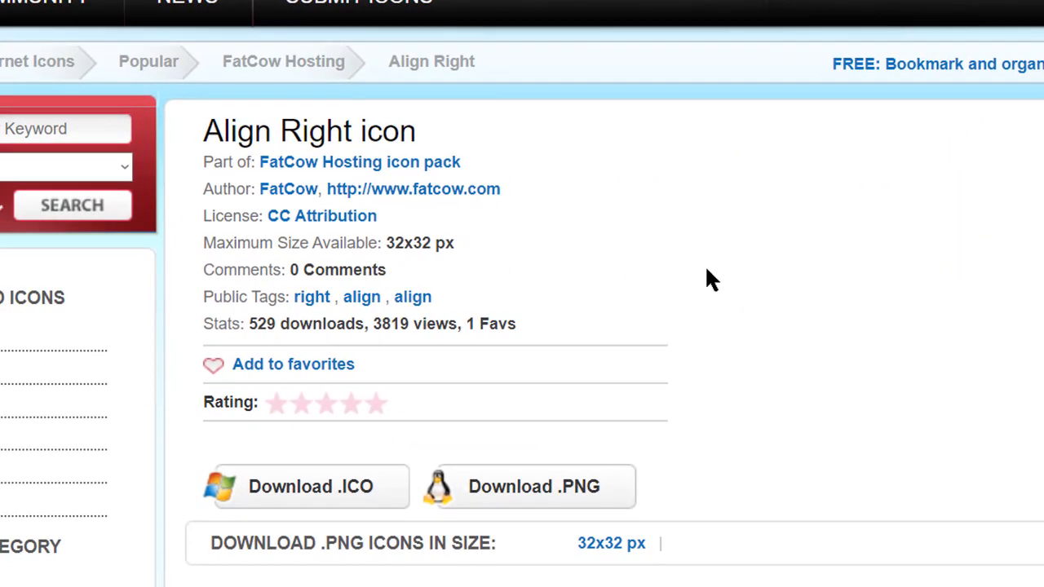
scroll(719, 231, "down", 4)
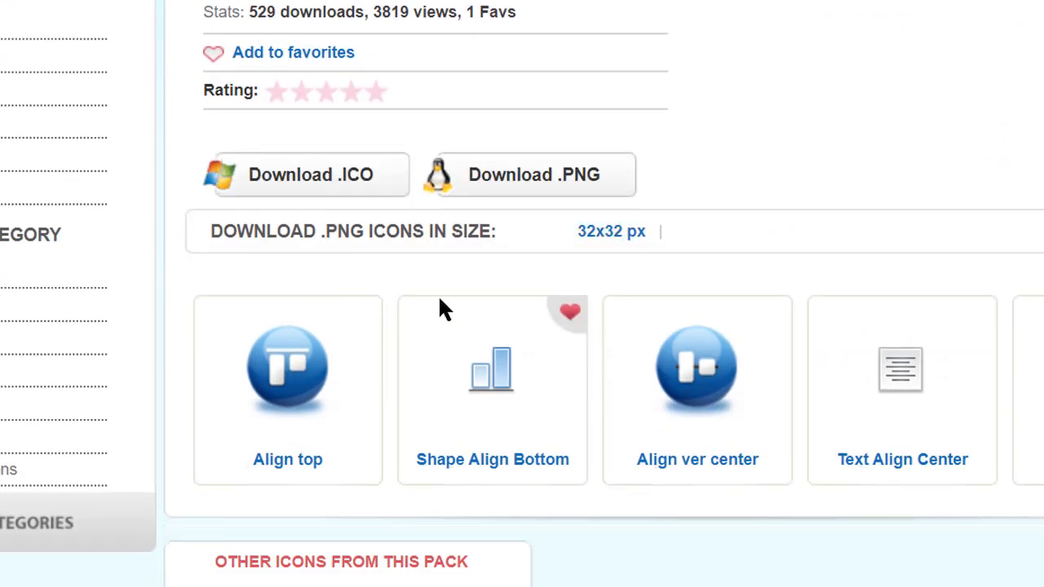
left_click(544, 178)
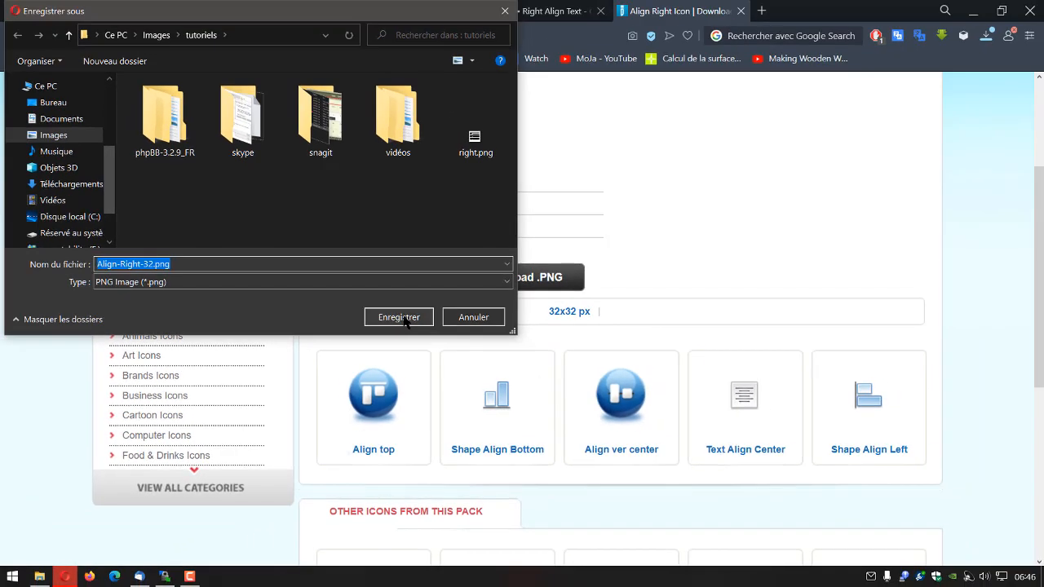
left_click(399, 317)
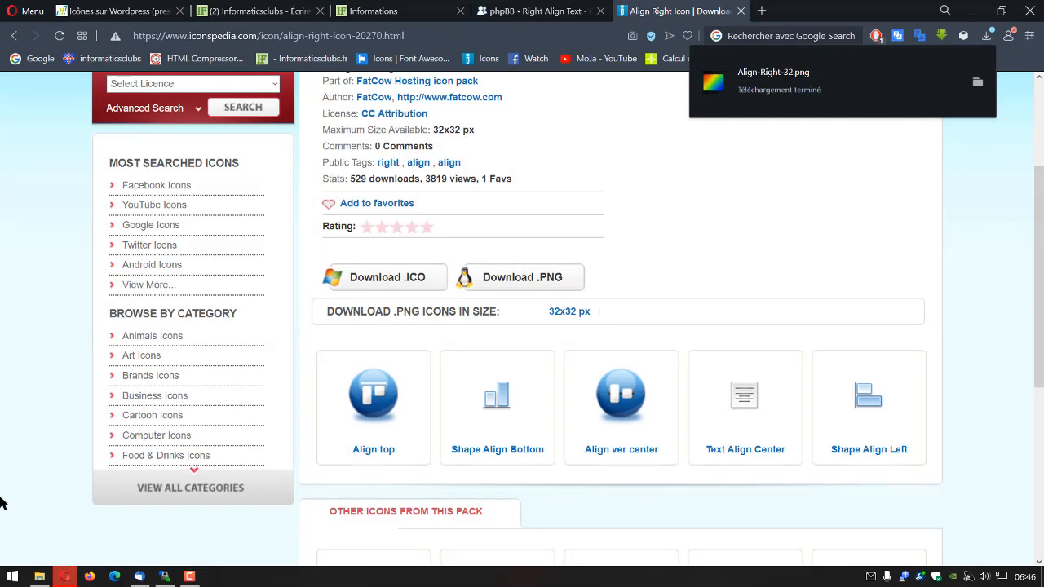
Open Align-Right-32.png from the tutoriels folder in Paint for editing.
left_click(40, 576)
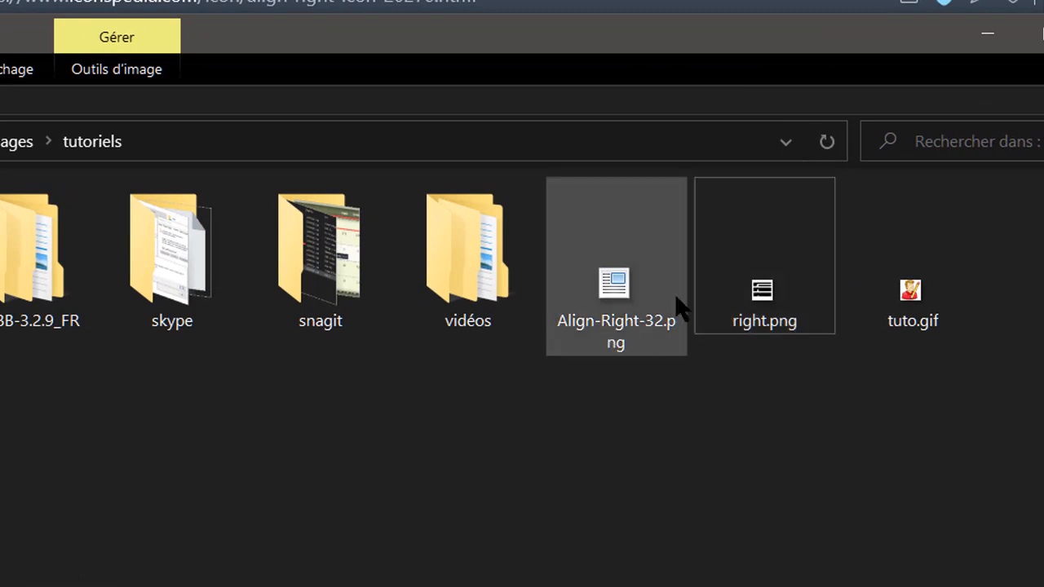
mouse_move(610, 322)
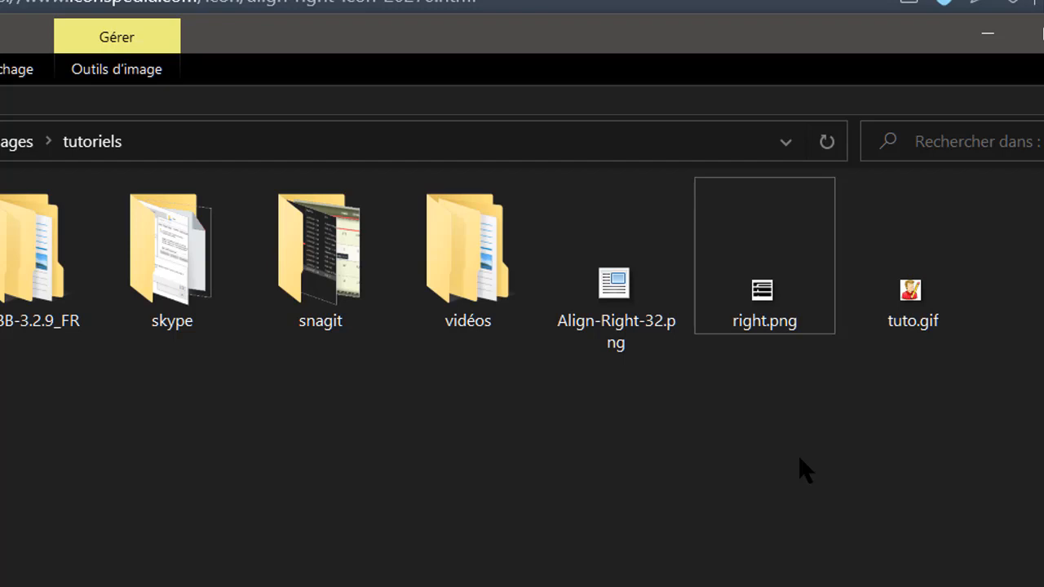
right_click(637, 285)
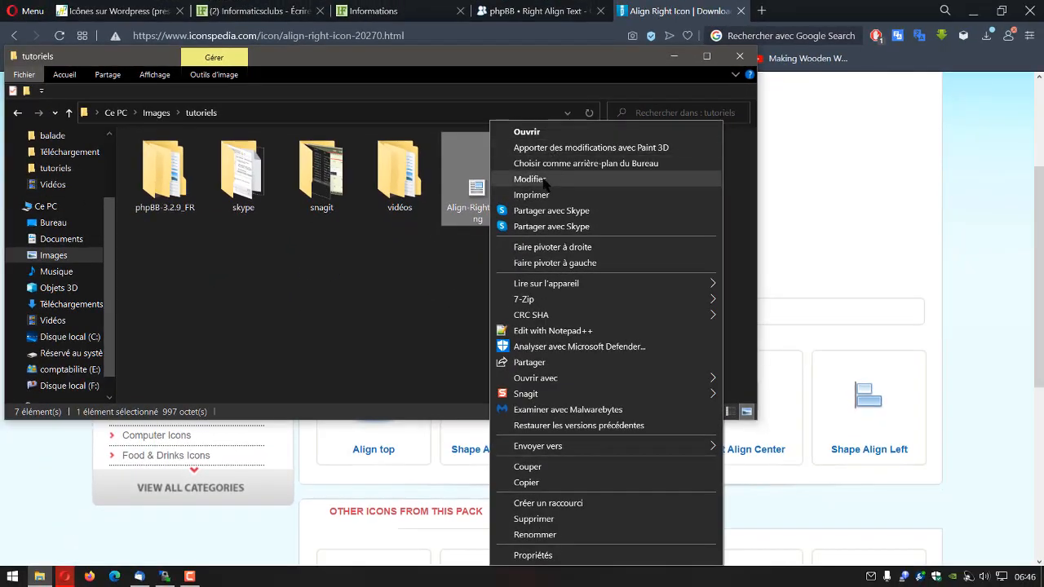
left_click(543, 180)
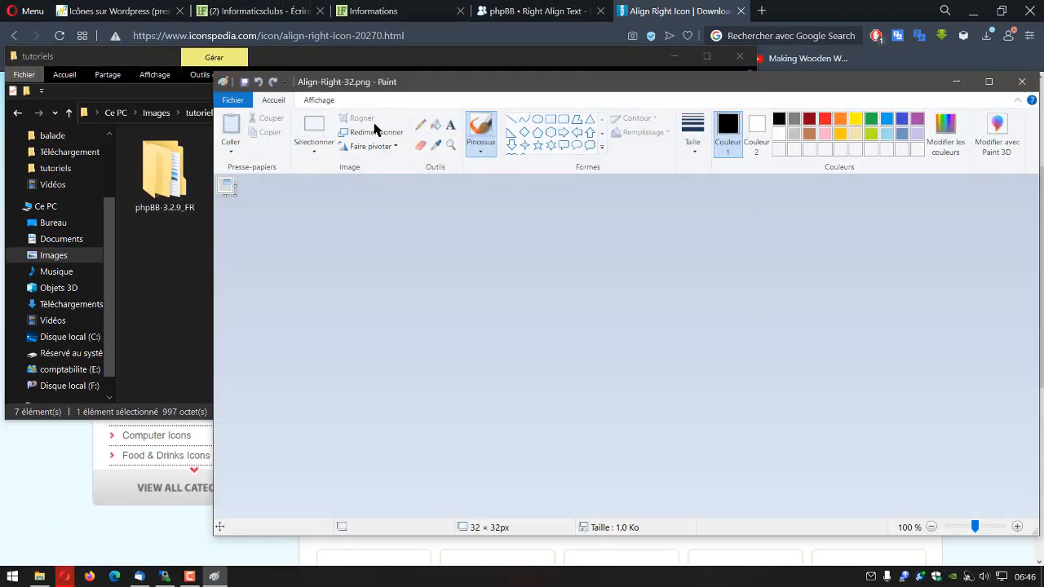
Resize the icon to 20 × 20 pixels with proportions kept, save it, and close Paint.
left_click(376, 131)
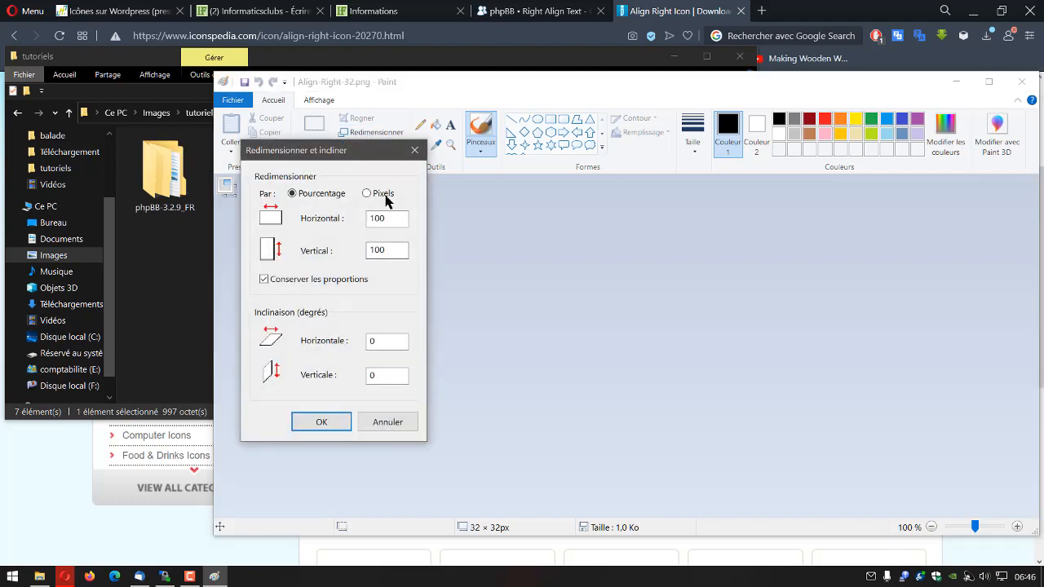
left_click(385, 198)
left_click_drag(391, 218, 349, 218)
type("020")
key("BackSpace")
key("BackSpace")
type("20")
key("BackSpace")
left_click(327, 422)
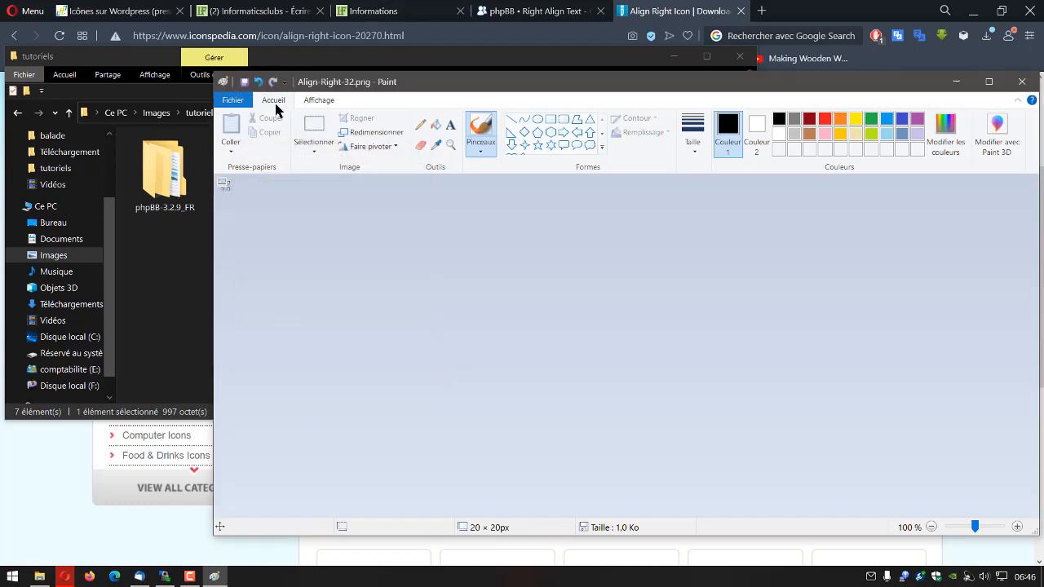
left_click(243, 83)
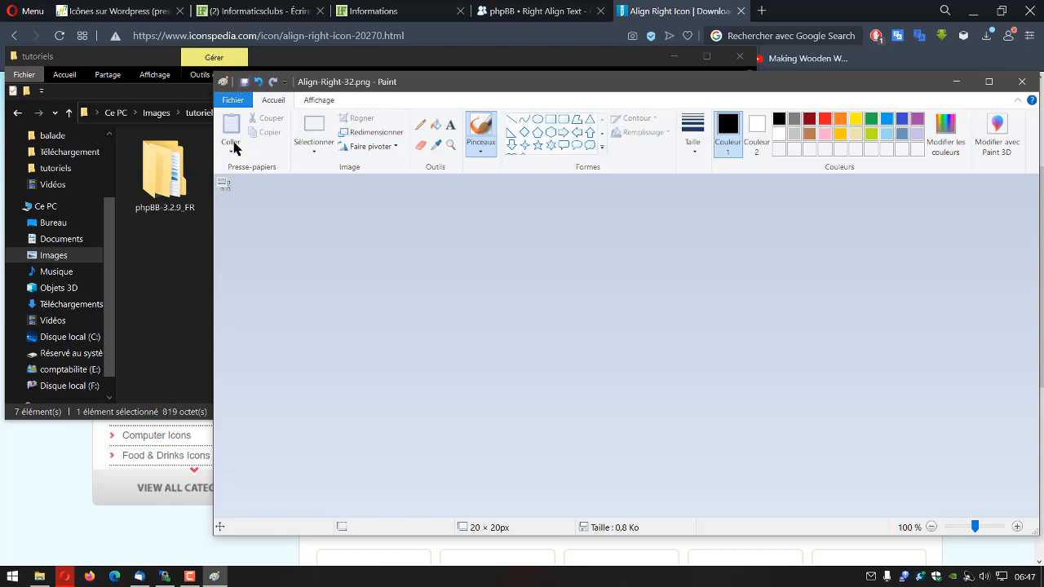
left_click(1024, 82)
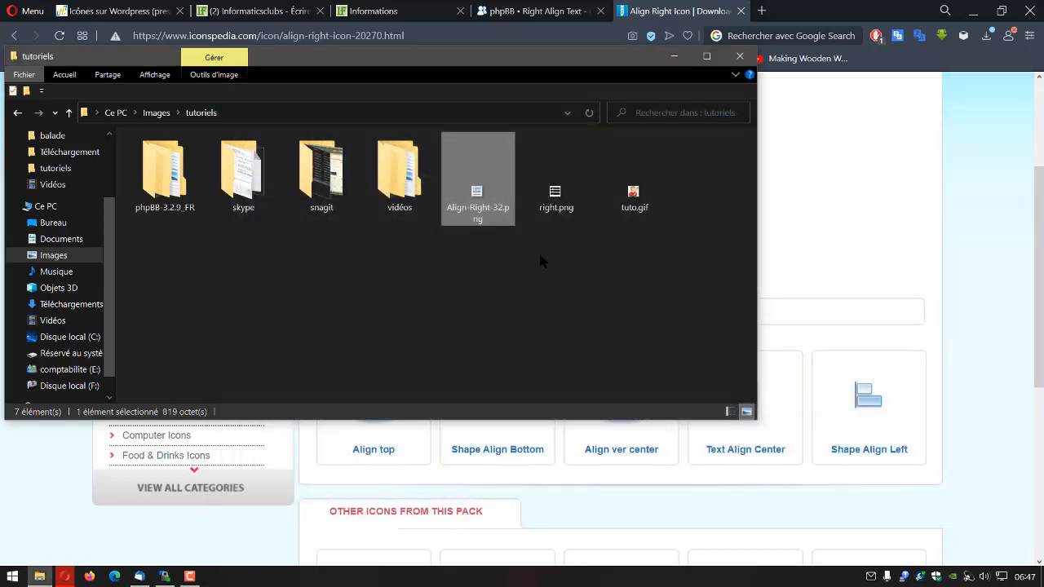
Delete the old right.png from the tutoriels folder, sending it to the Recycle Bin.
left_click(508, 282)
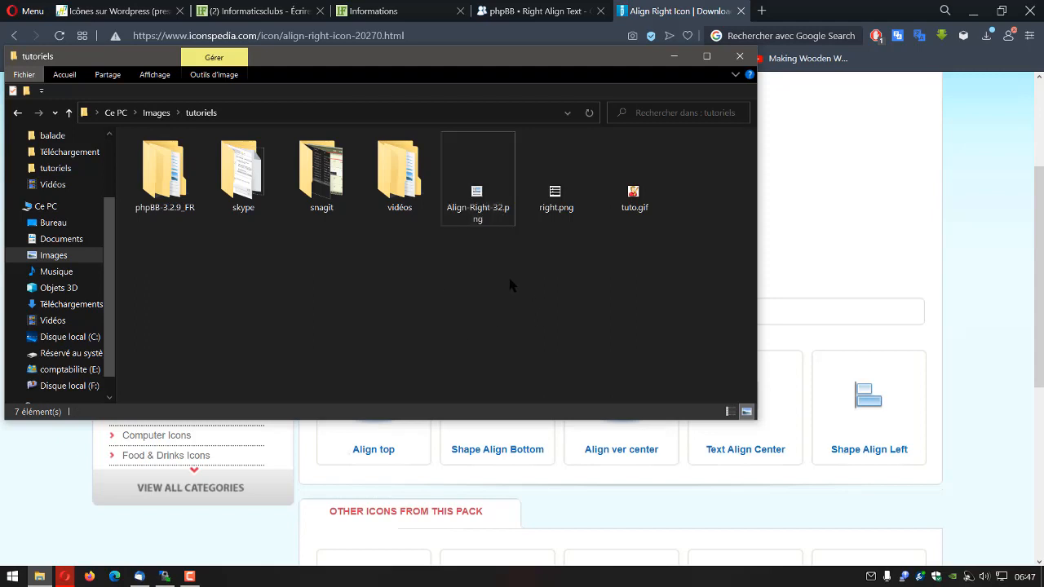
left_click(555, 194)
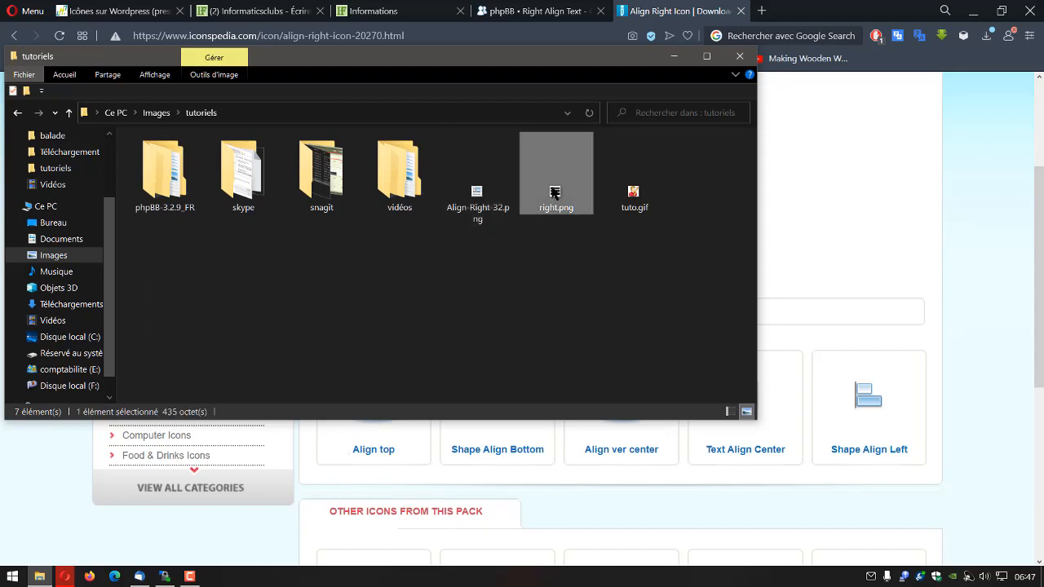
key("Delete")
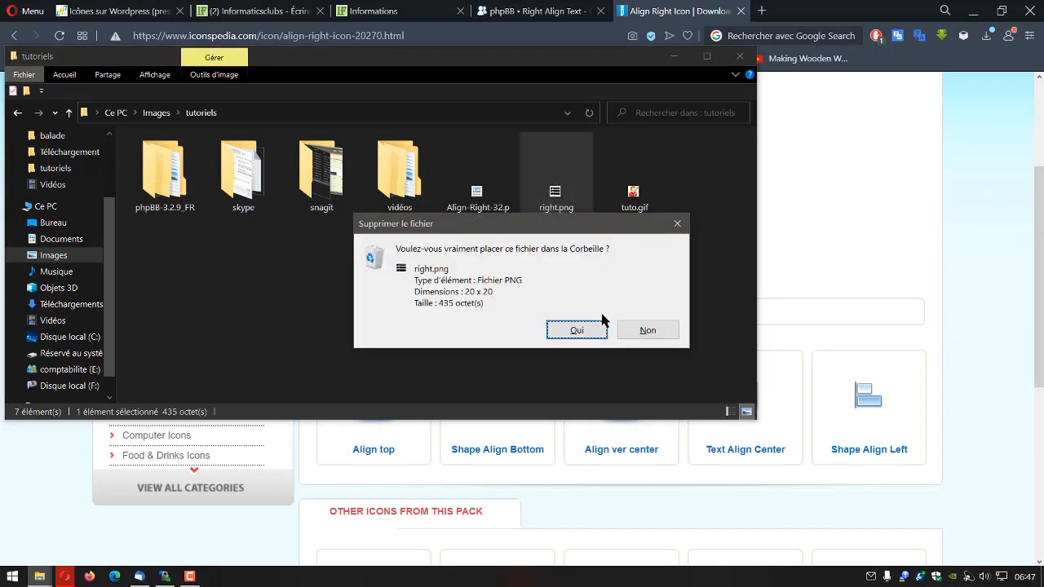
left_click(577, 328)
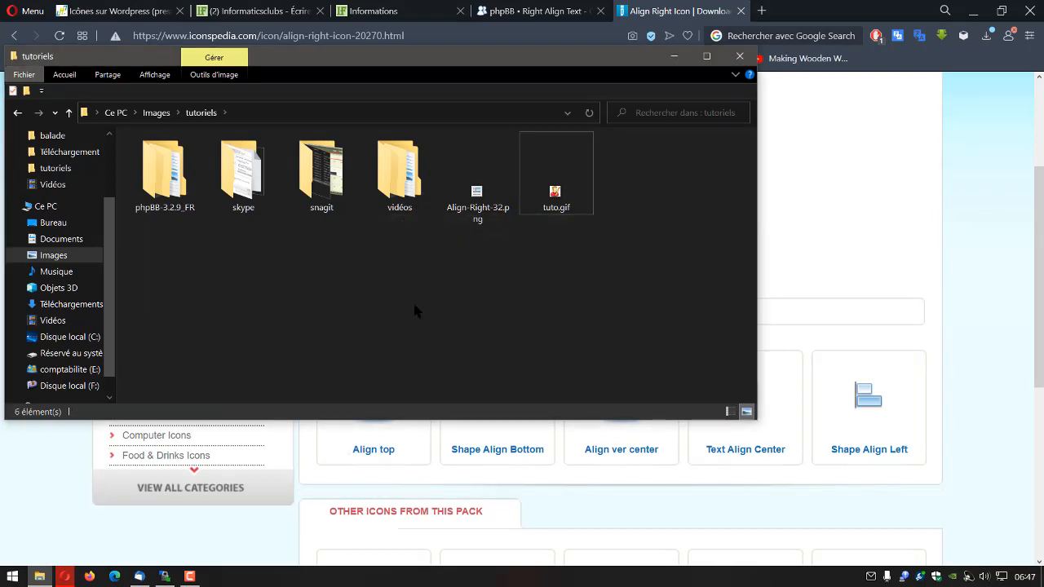
Check the exact name of the custom BBCode at the end of the BBCodes list in the phpBB administration panel.
left_click(481, 214)
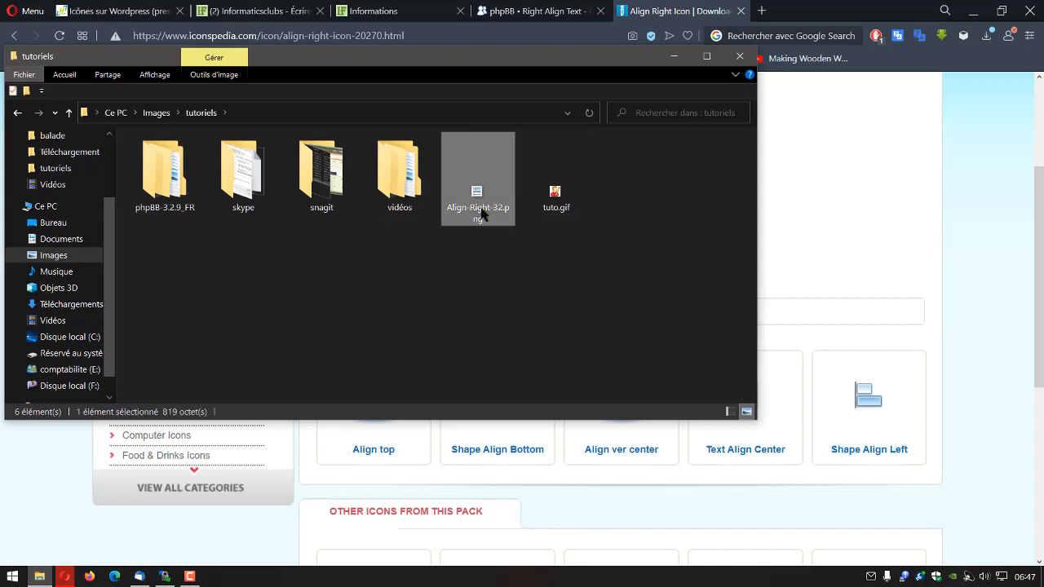
left_click(481, 209)
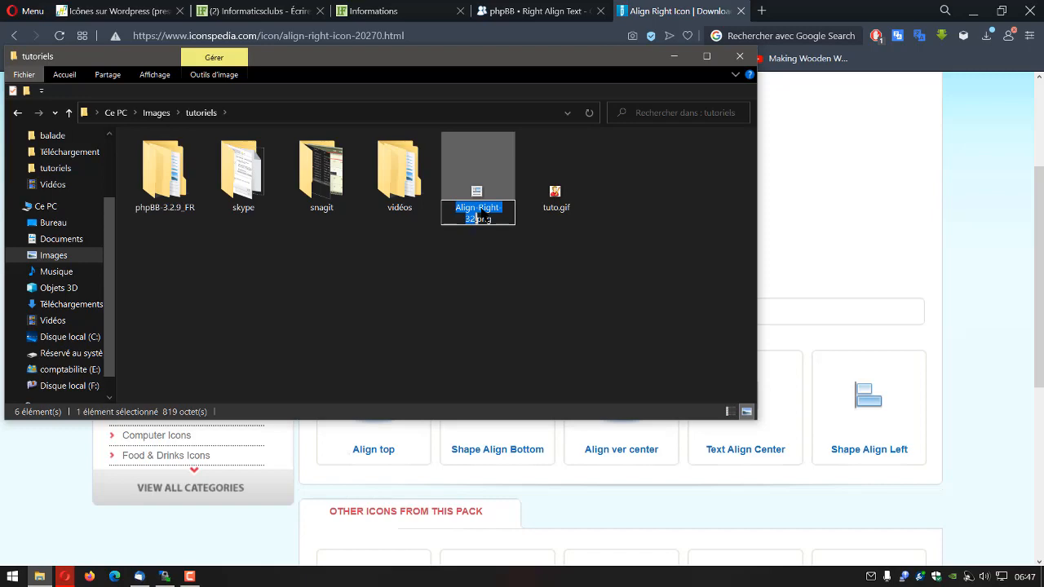
left_click(377, 11)
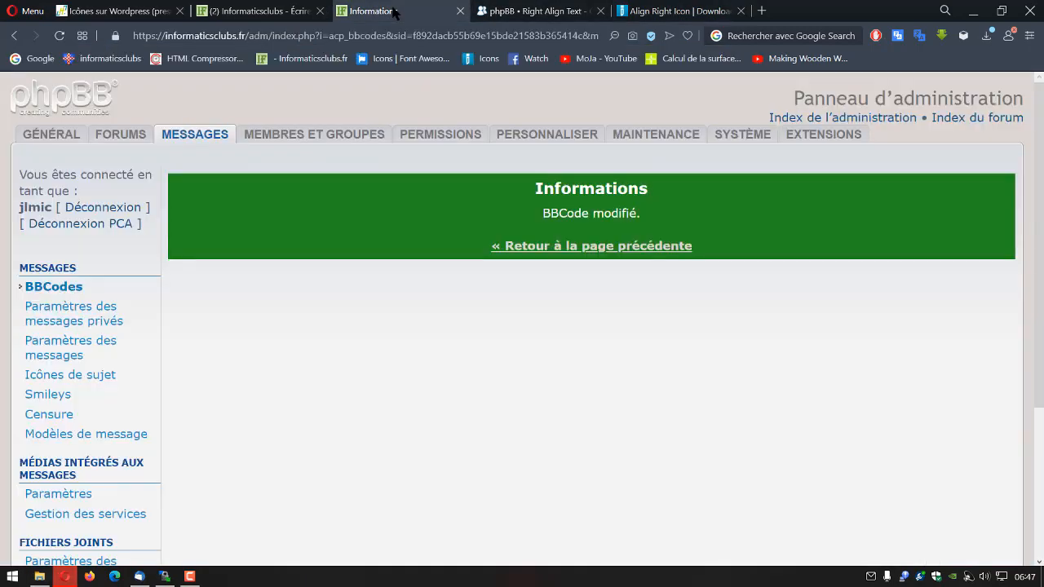
left_click(51, 288)
middle_click(512, 331)
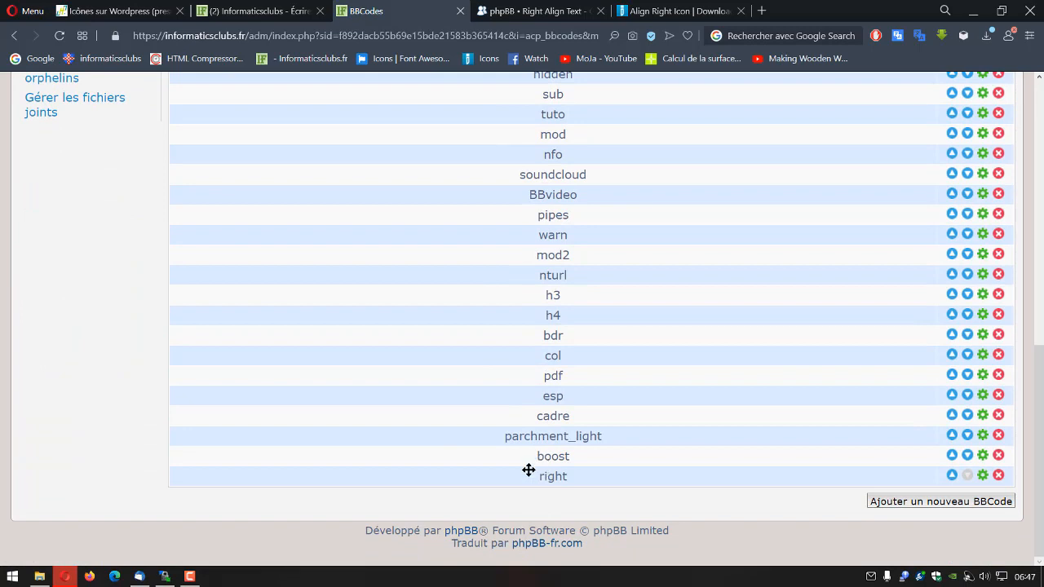
left_click(575, 481)
Return to the tutoriels folder in File Explorer and rename Align-Right-32.png to right.png.
mouse_move(134, 579)
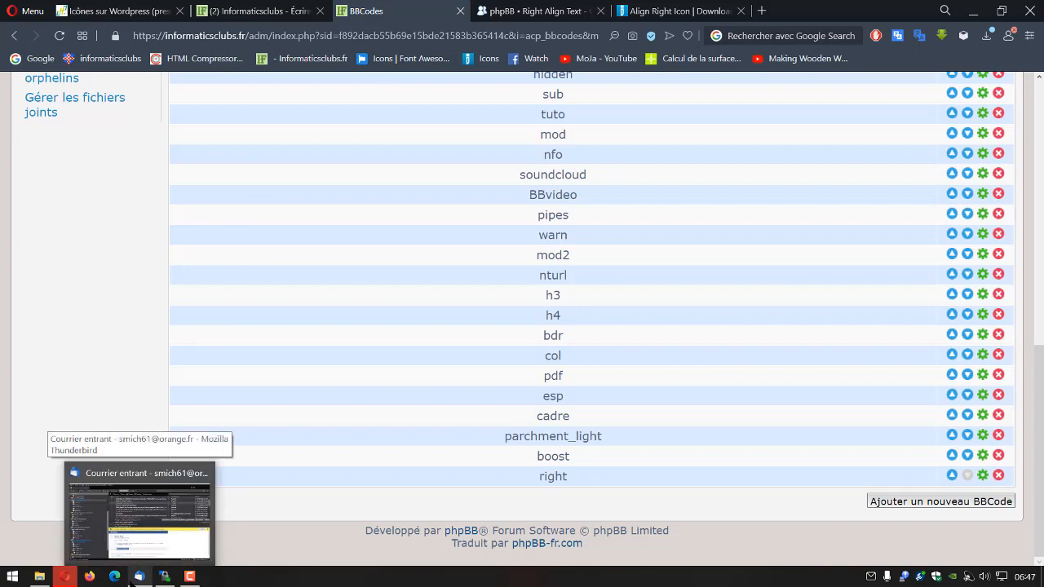
left_click(130, 581)
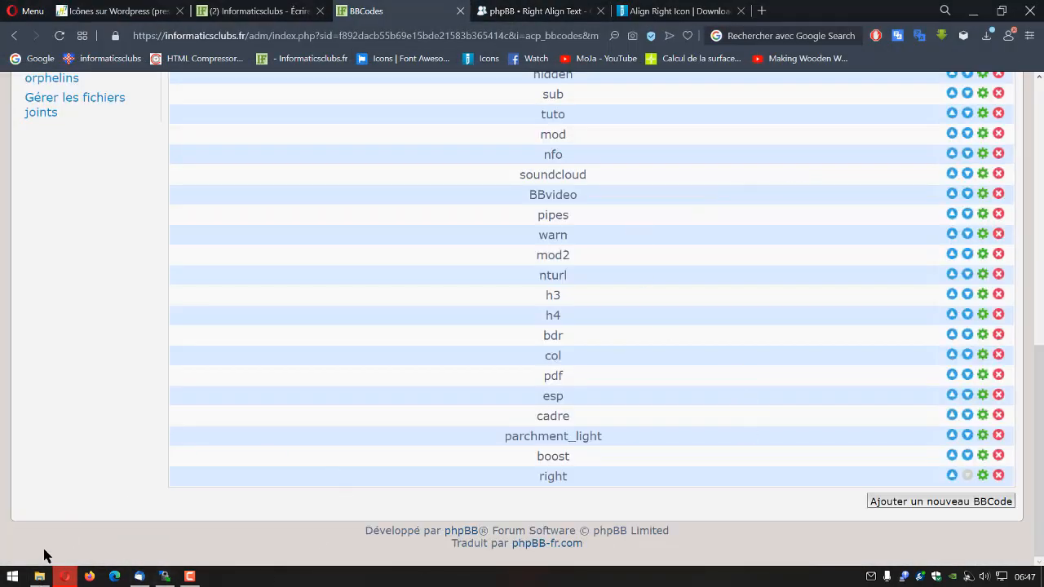
mouse_move(37, 577)
left_click(39, 518)
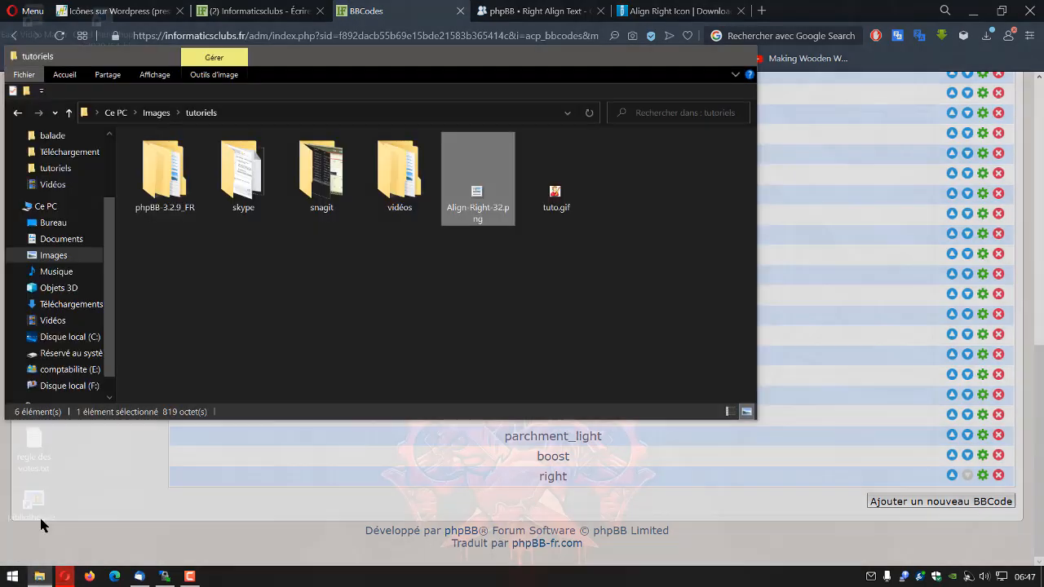
left_click(474, 208)
type("right")
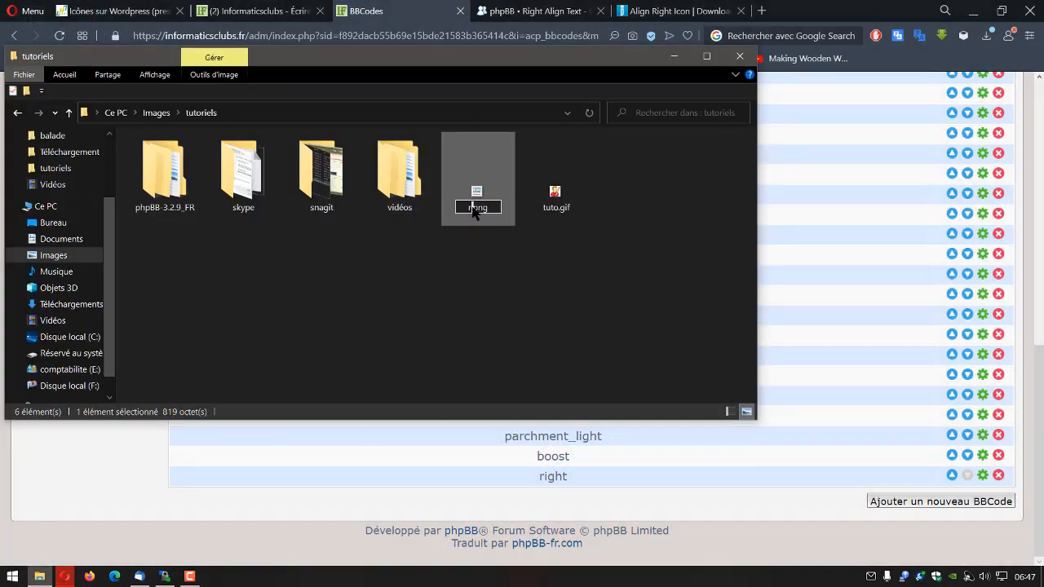
type("t")
key("Return")
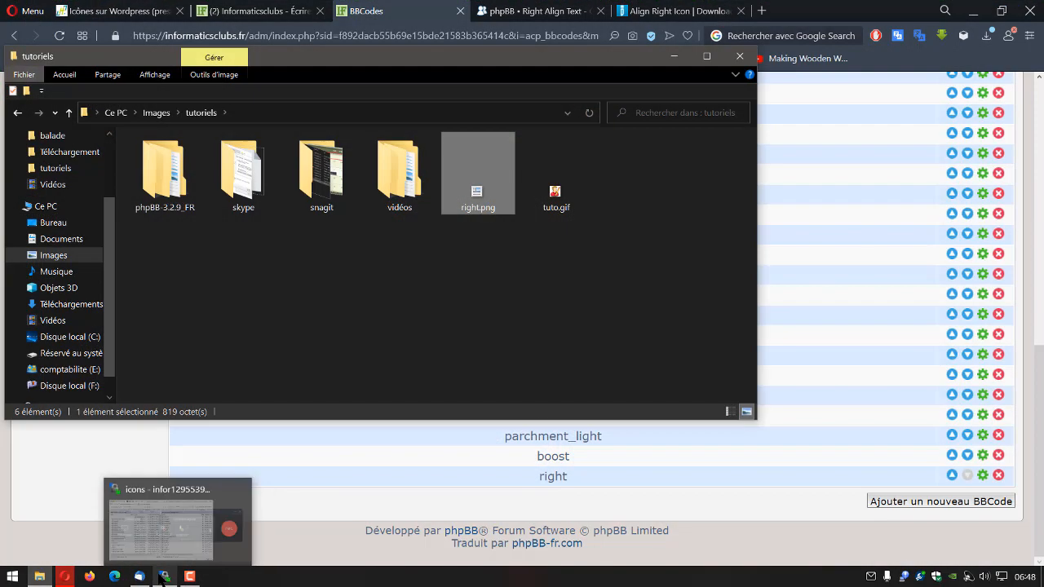
Switch to WinSCP and browse the remote site from its root to /ext/vse/abbc3/images/icons/.
left_click(164, 577)
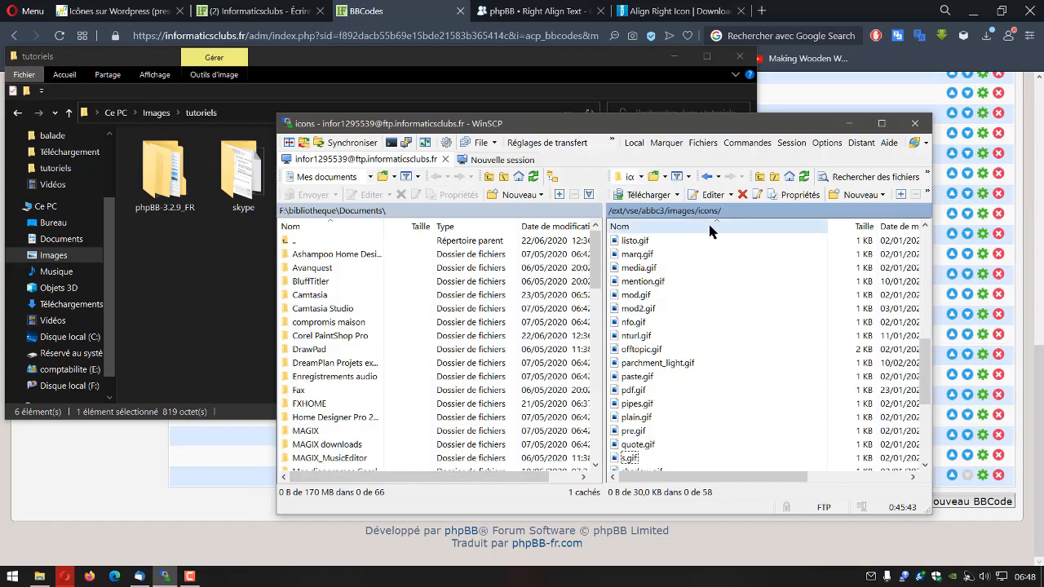
left_click(640, 176)
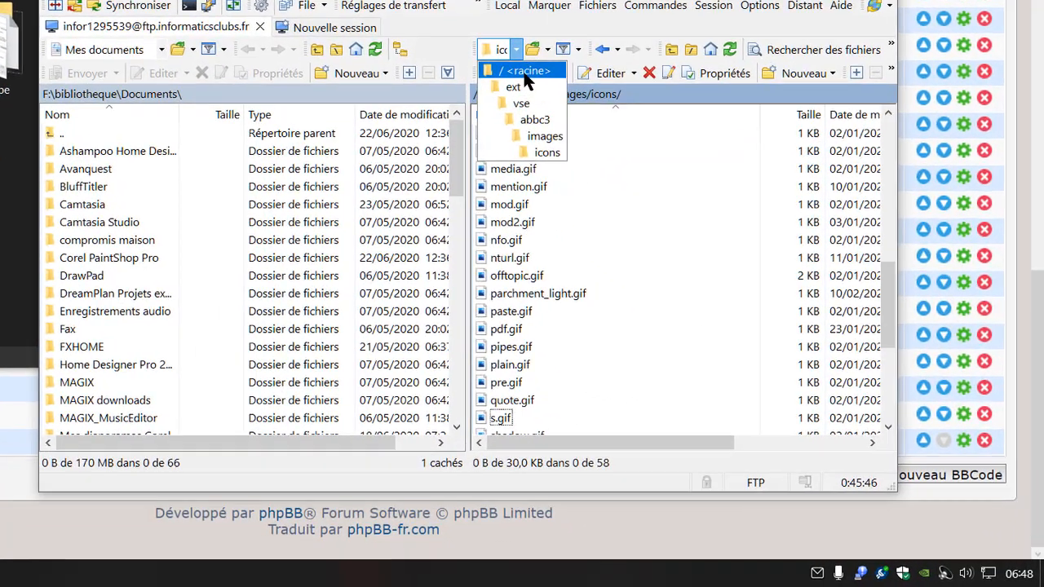
left_click(525, 73)
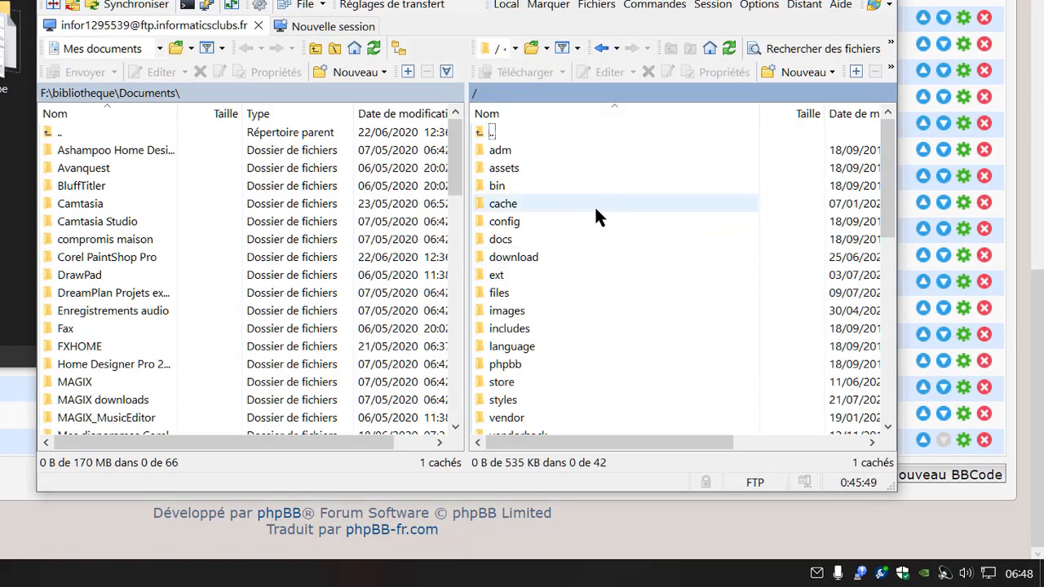
scroll(598, 216, "down", 1)
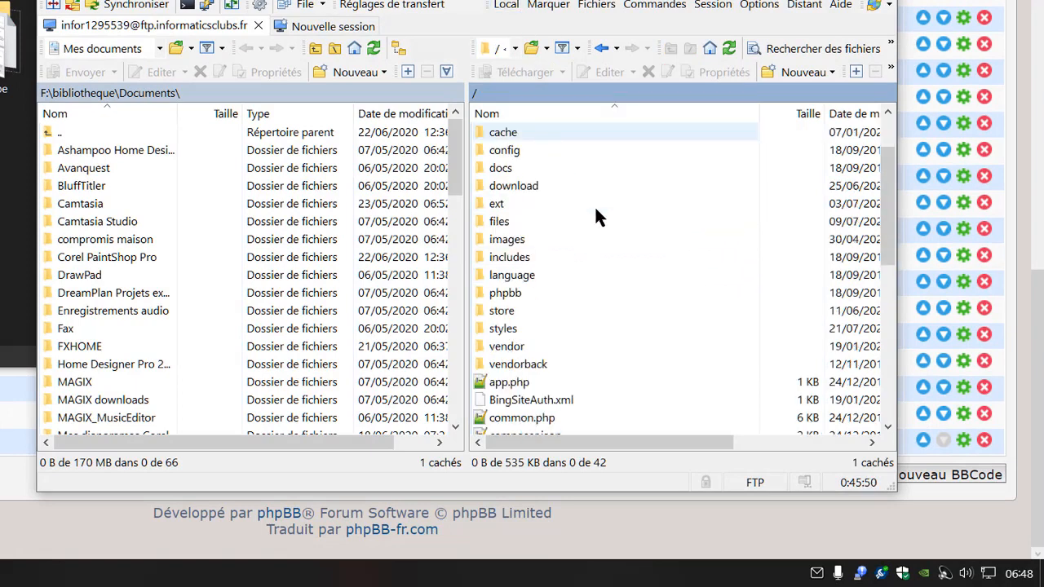
double_click(496, 205)
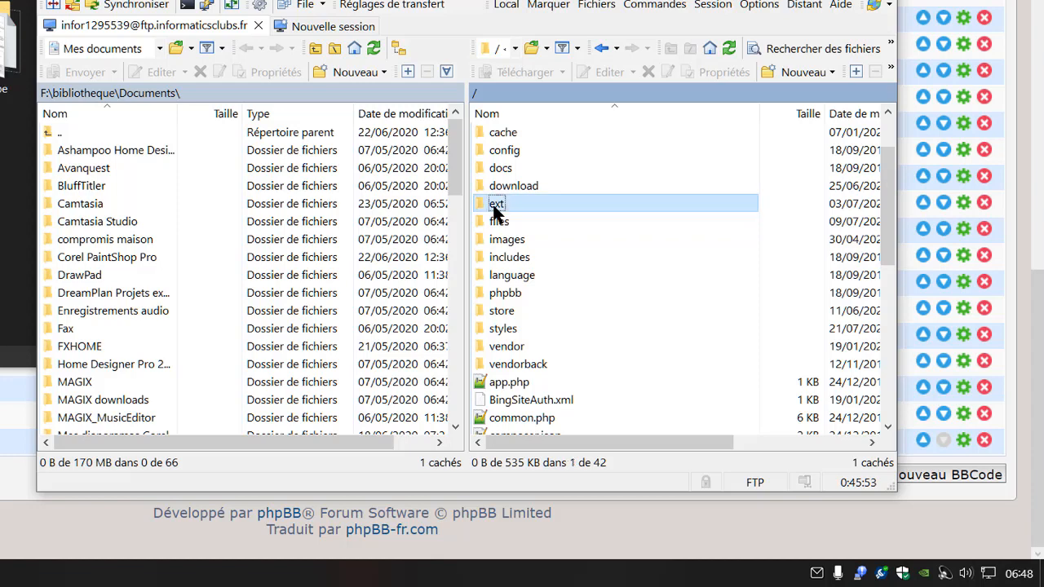
scroll(685, 303, "down", 3)
scroll(685, 305, "down", 3)
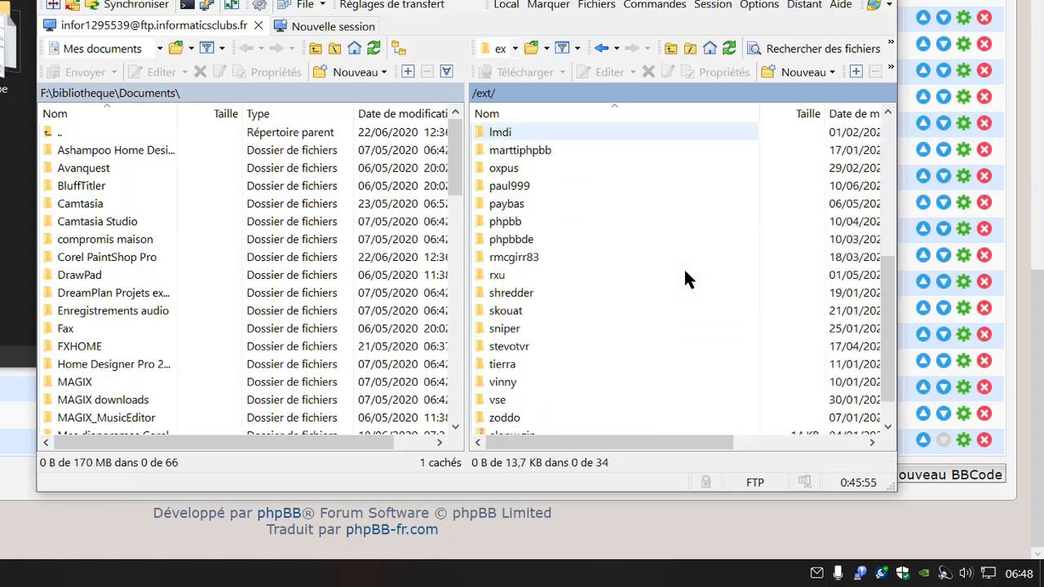
scroll(685, 271, "down", 1)
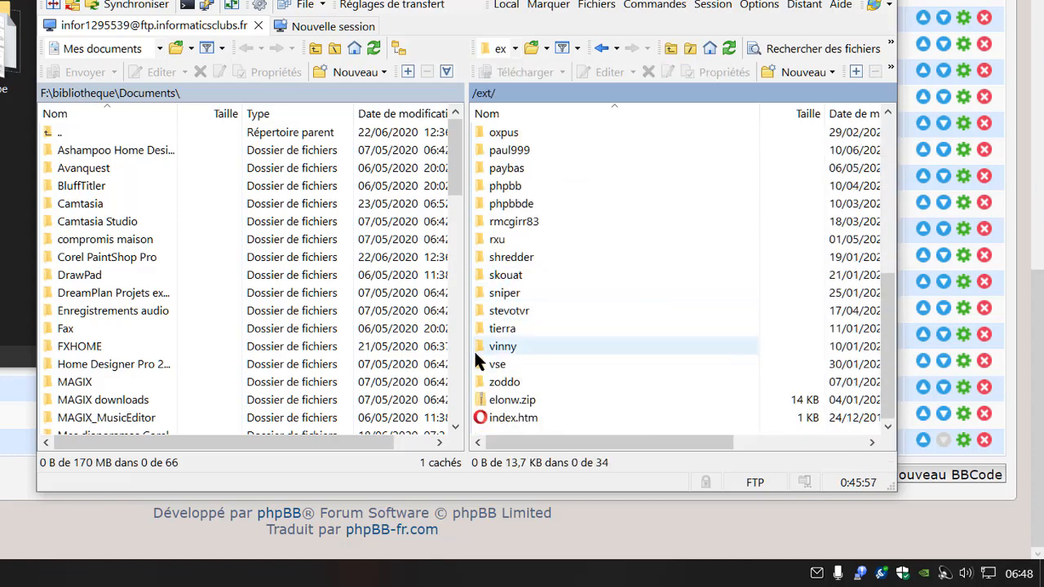
double_click(494, 364)
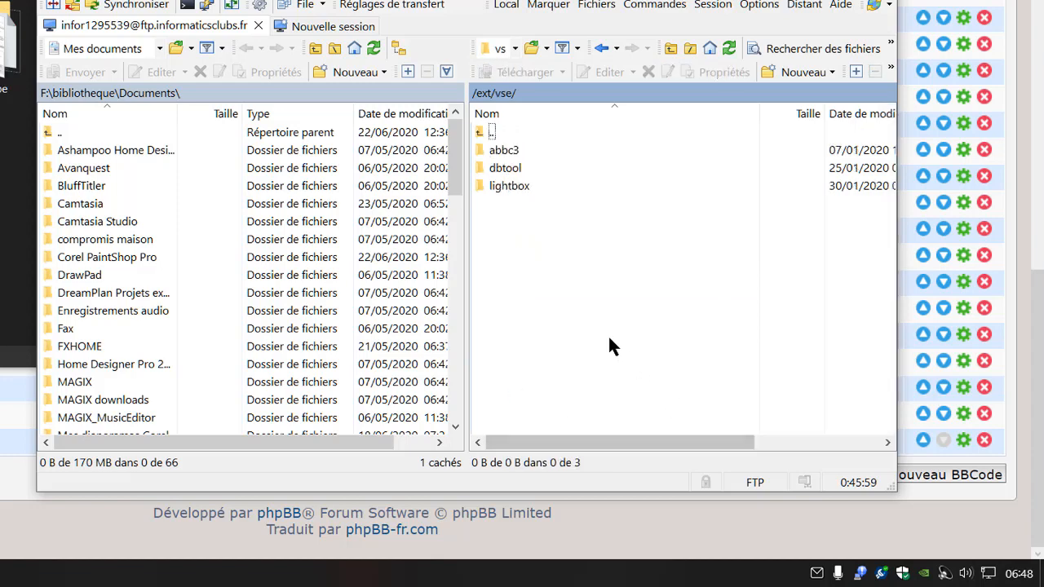
double_click(497, 155)
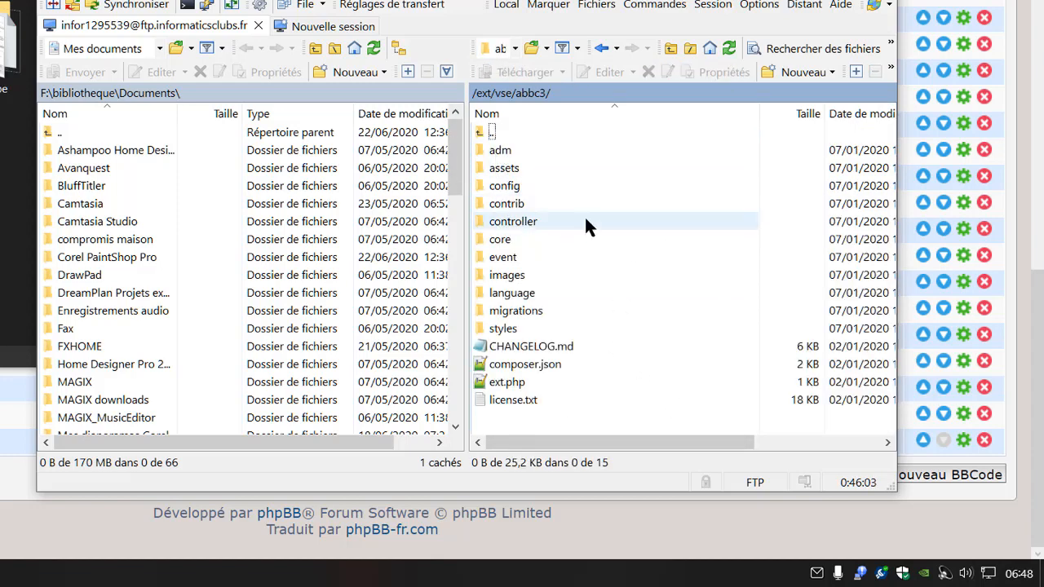
double_click(506, 276)
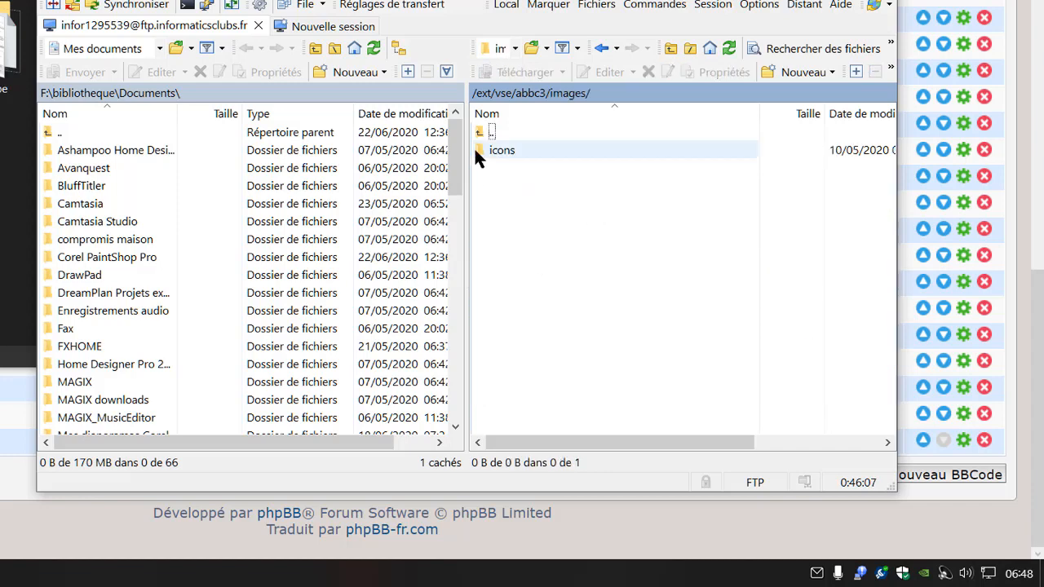
double_click(493, 152)
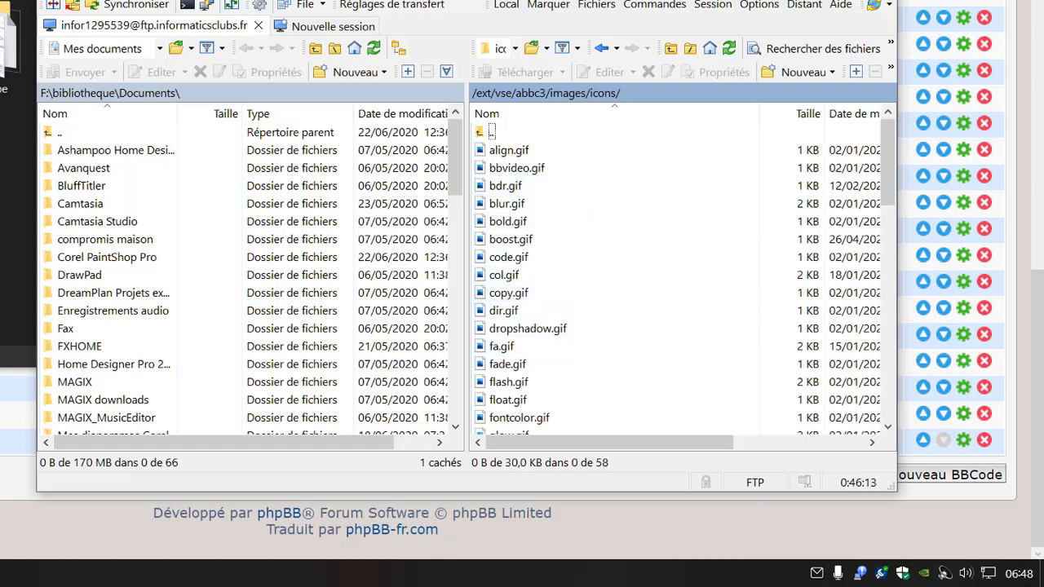
Upload right.png from the tutoriels folder into the remote /ext/vse/abbc3/images/icons/ folder.
left_click_drag(424, 1, 403, 129)
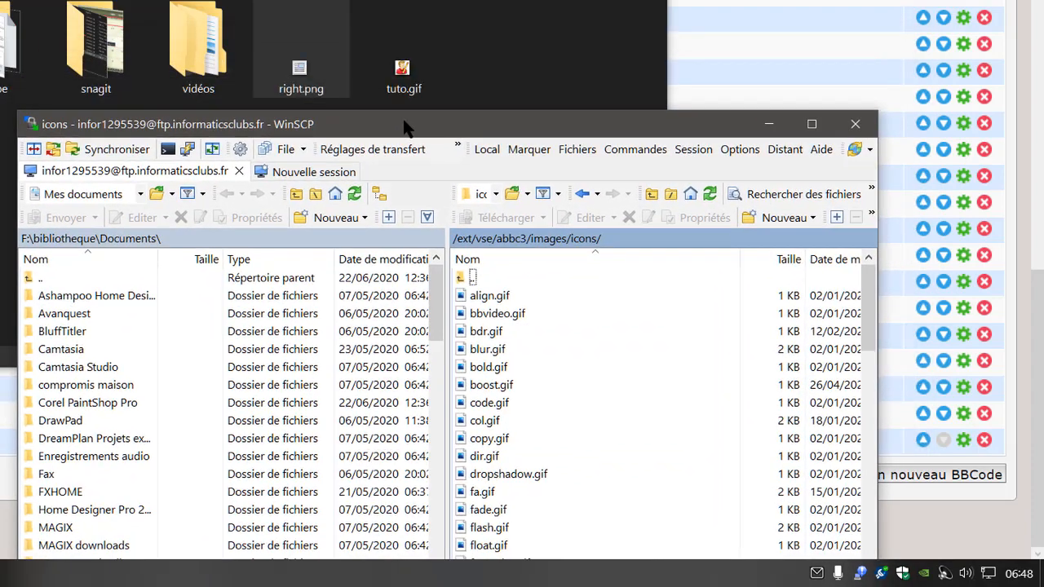
left_click(294, 67)
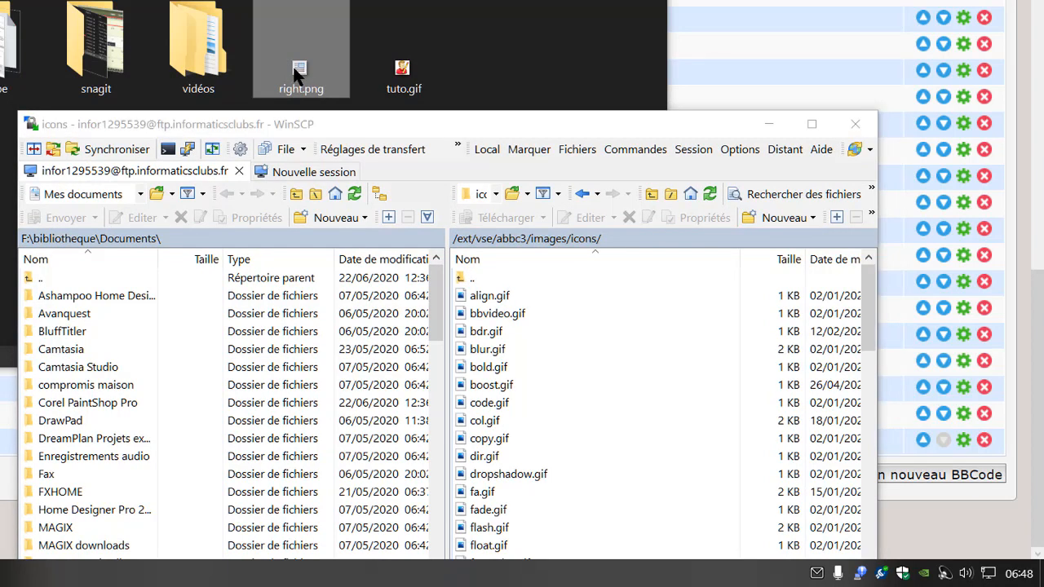
left_click_drag(295, 72, 666, 464)
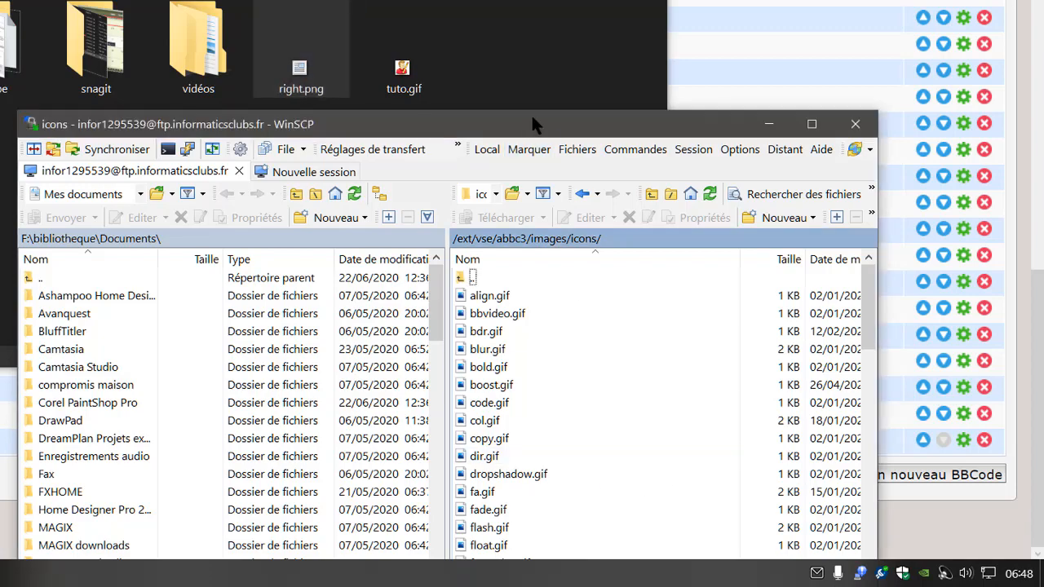
Find right.png in the remote icons folder, and reload the forum's new-topic page in the browser to check the right button.
left_click_drag(531, 119, 519, 3)
scroll(556, 285, "down", 3)
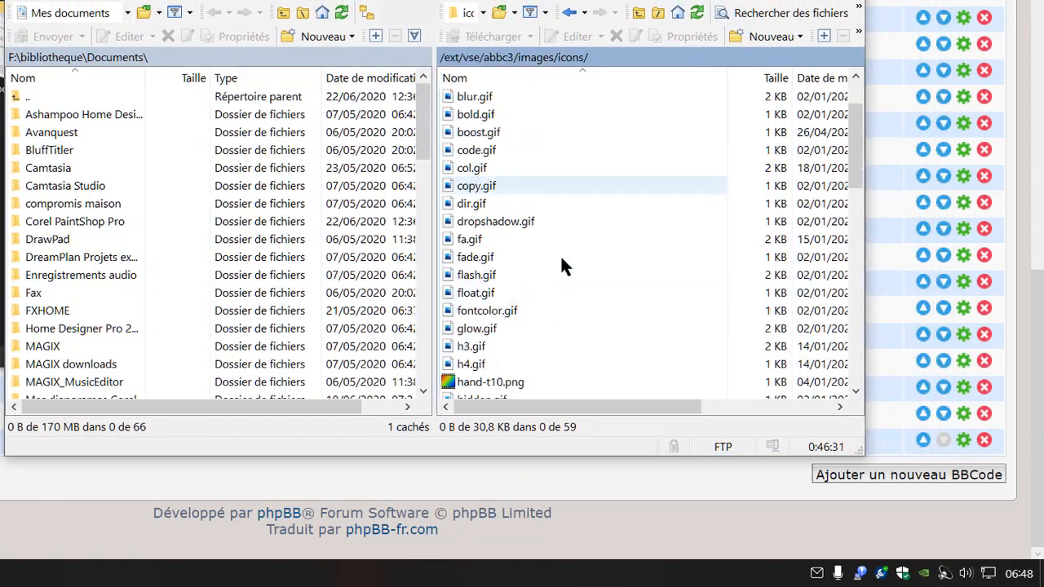
scroll(525, 310, "down", 2)
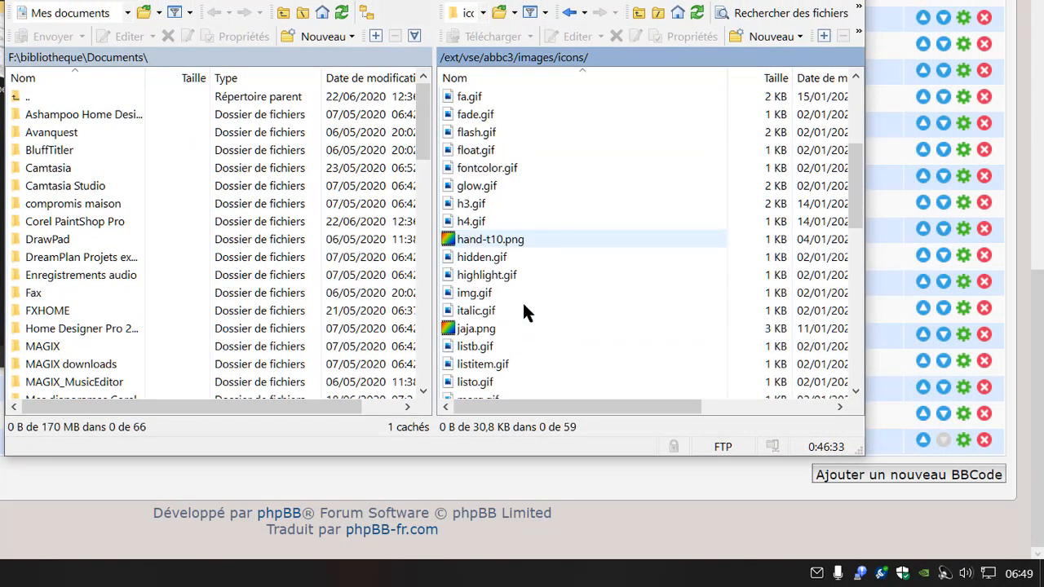
scroll(559, 286, "down", 5)
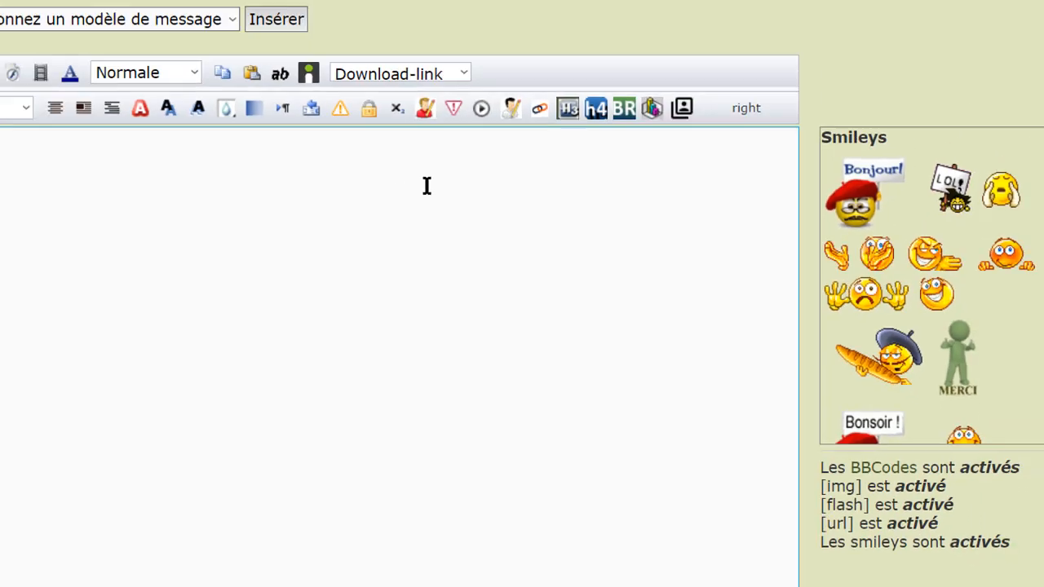
key("F5")
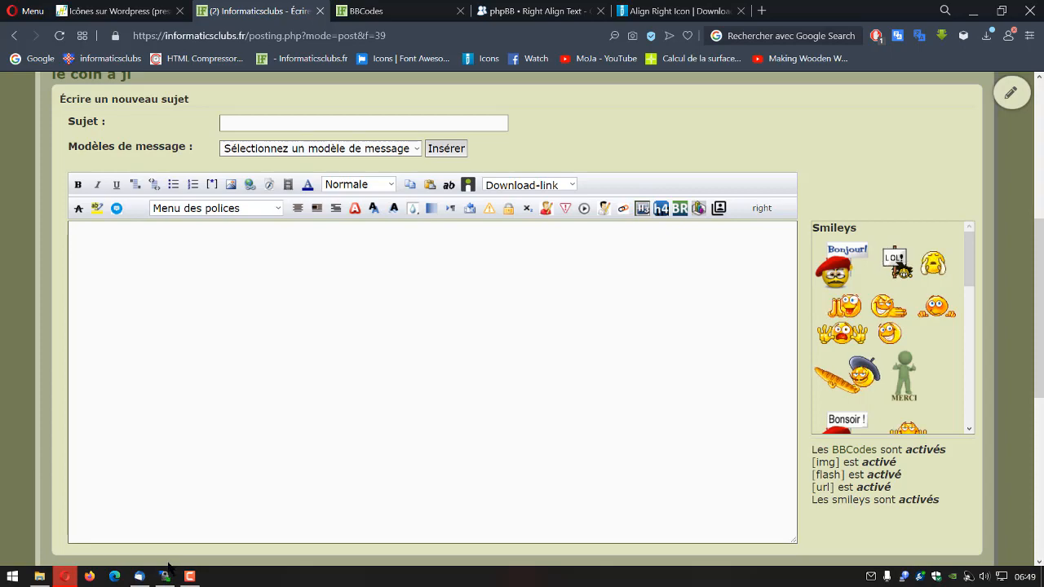
Switch back to WinSCP and rename right.png in the remote /ext/vse/abbc3/images/icons/ folder to right.gif.
mouse_move(166, 577)
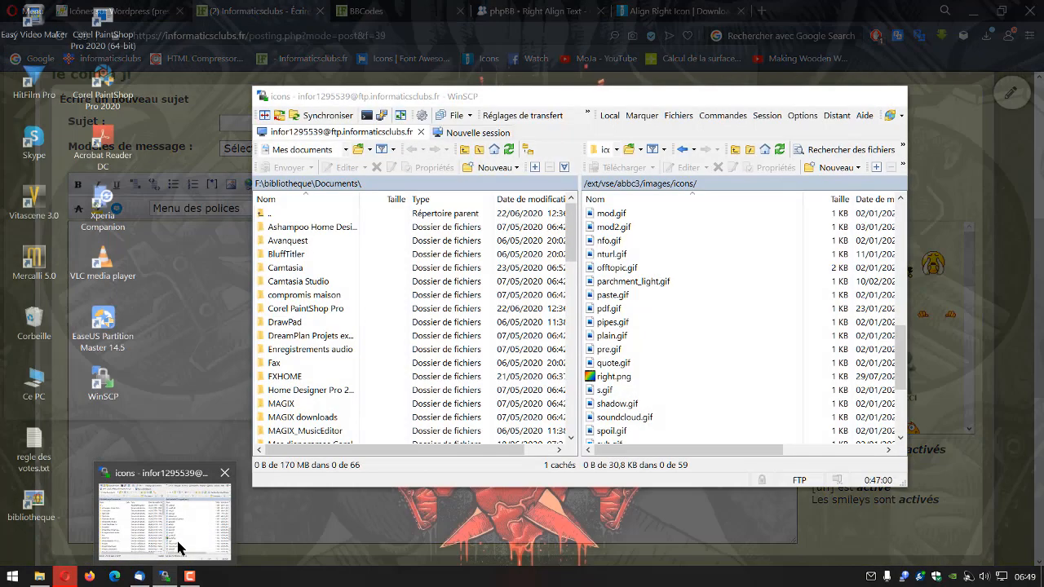
left_click(179, 548)
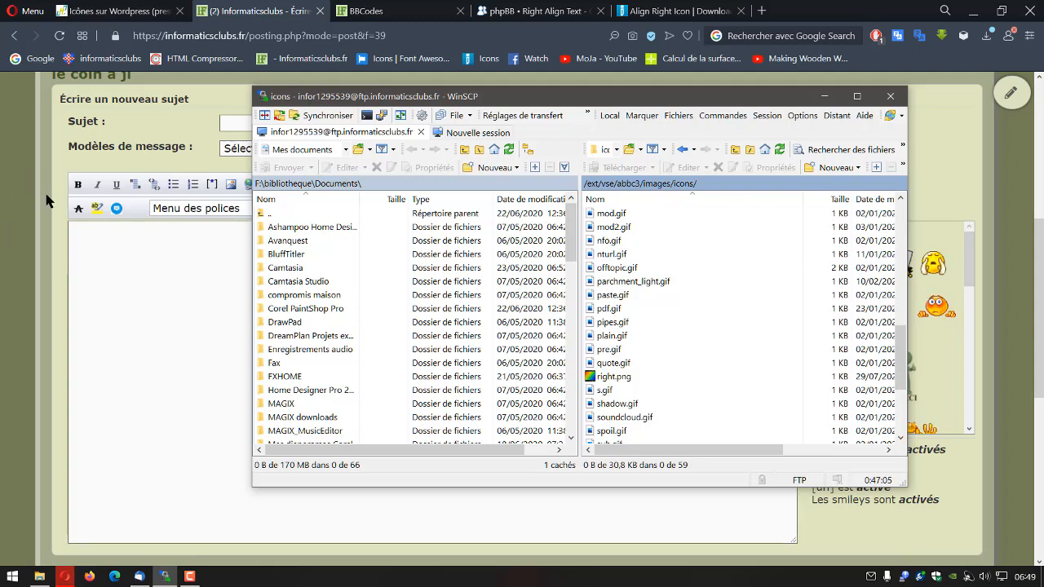
left_click(625, 379)
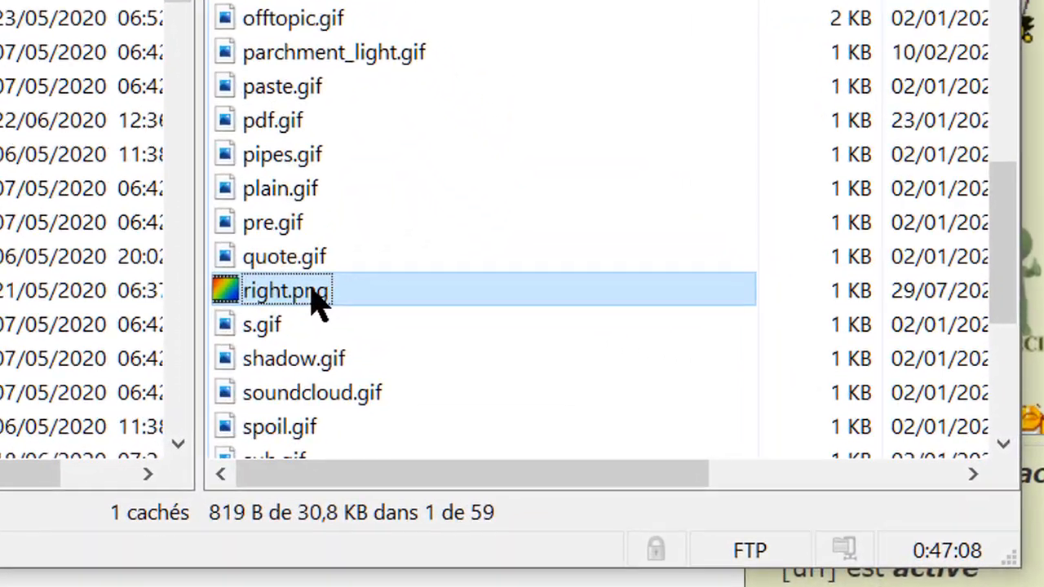
left_click(448, 329)
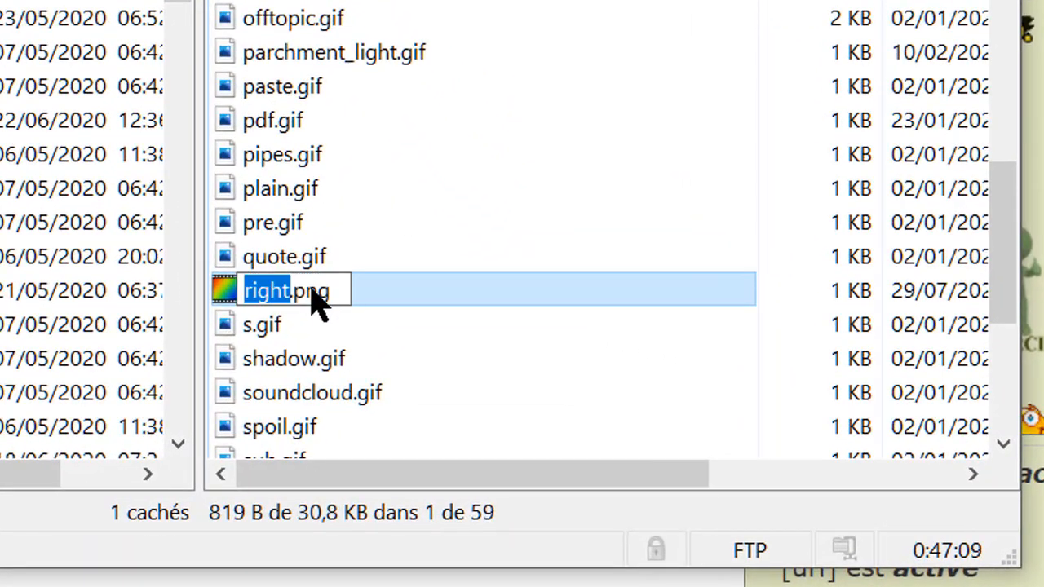
left_click_drag(448, 328, 451, 328)
left_click(315, 290)
double_click(313, 290)
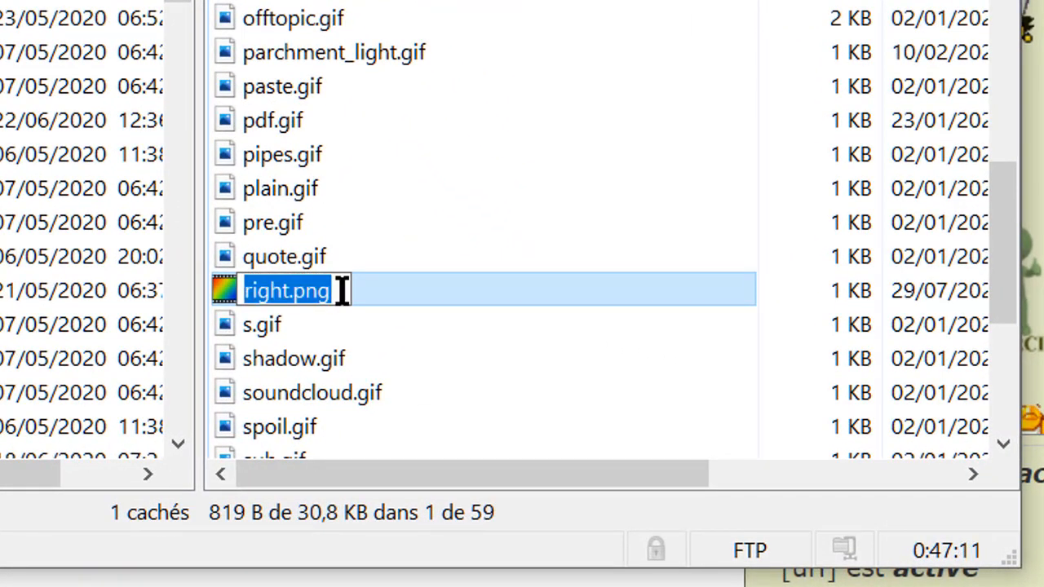
left_click(339, 290)
key("BackSpace")
key("BackSpace")
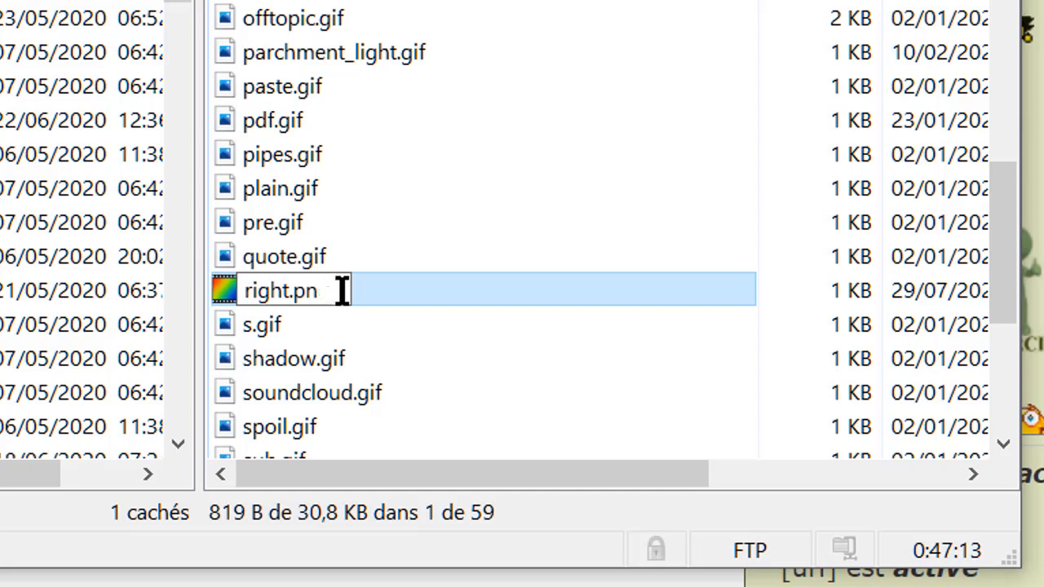
key("BackSpace")
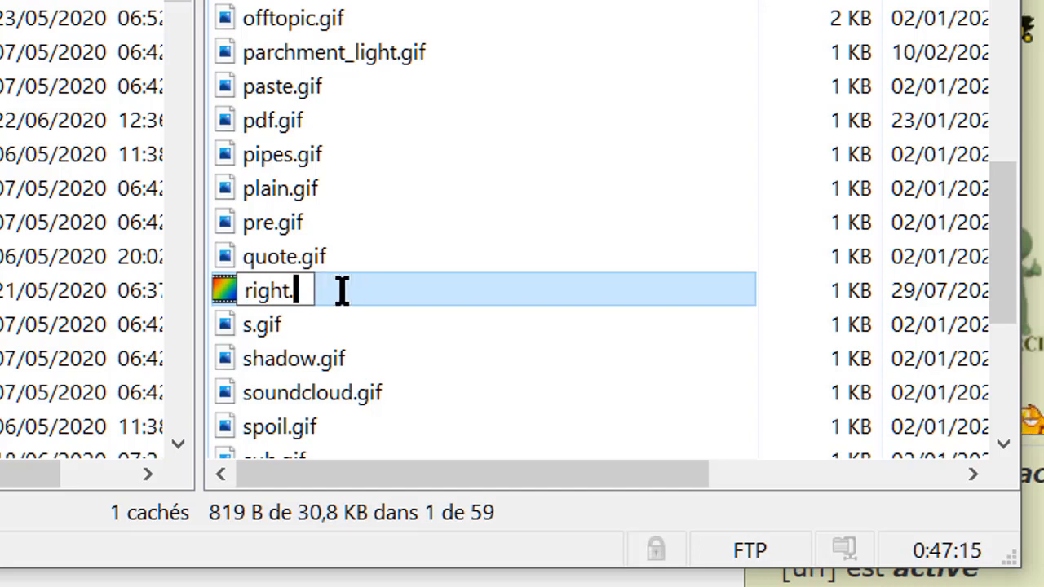
type("gif")
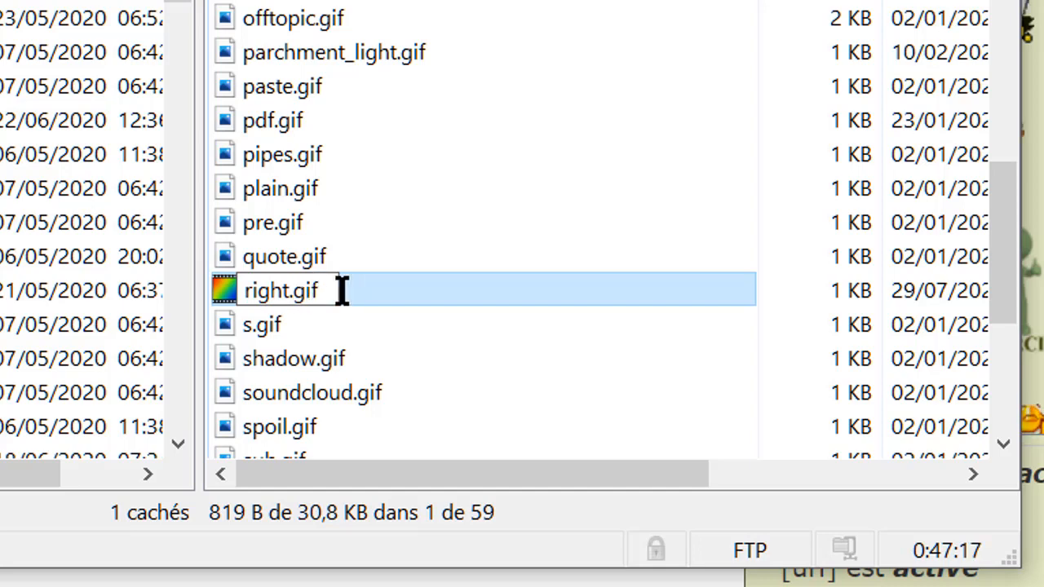
key("Return")
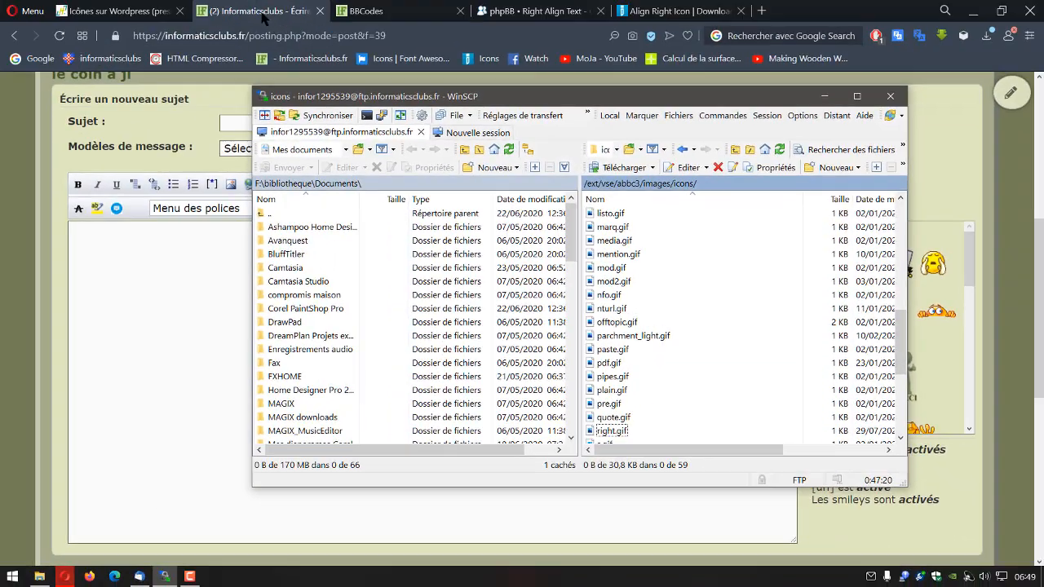
Return to the phpBB administration panel in the browser and purge the forum cache from its general index page.
left_click(262, 14)
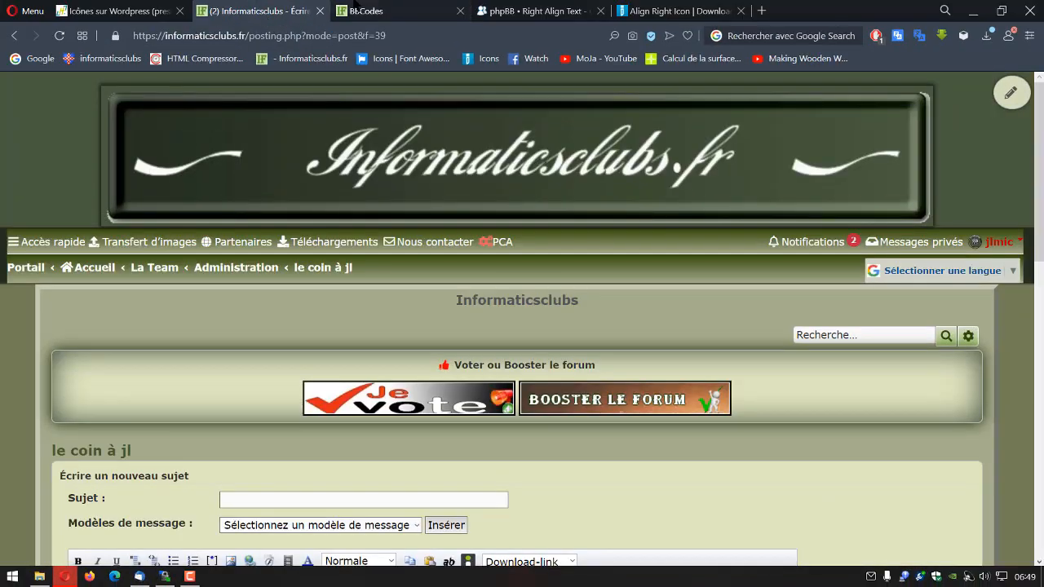
left_click(380, 12)
scroll(227, 298, "up", 10)
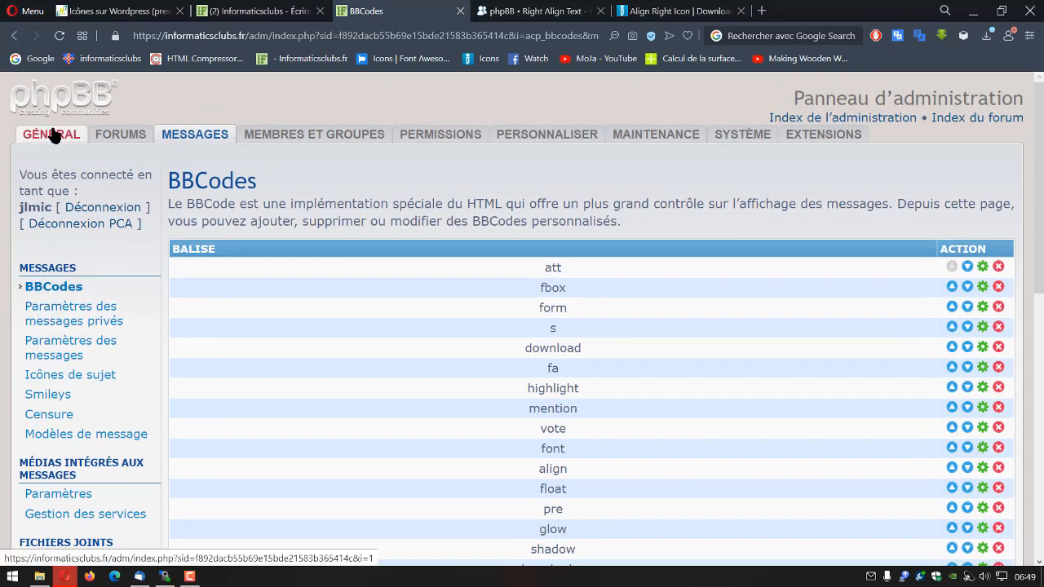
left_click(52, 135)
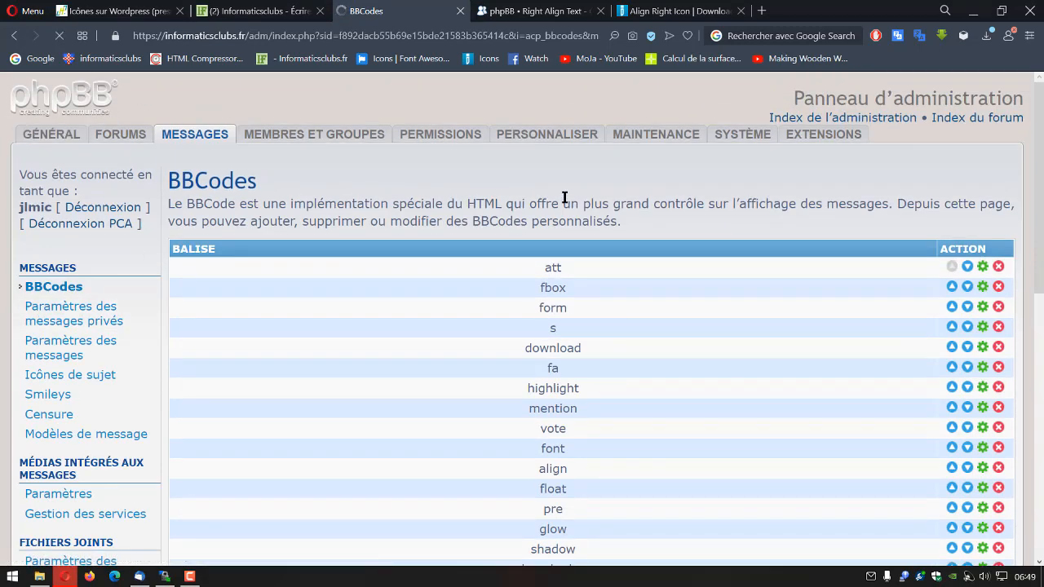
scroll(564, 197, "down", 2)
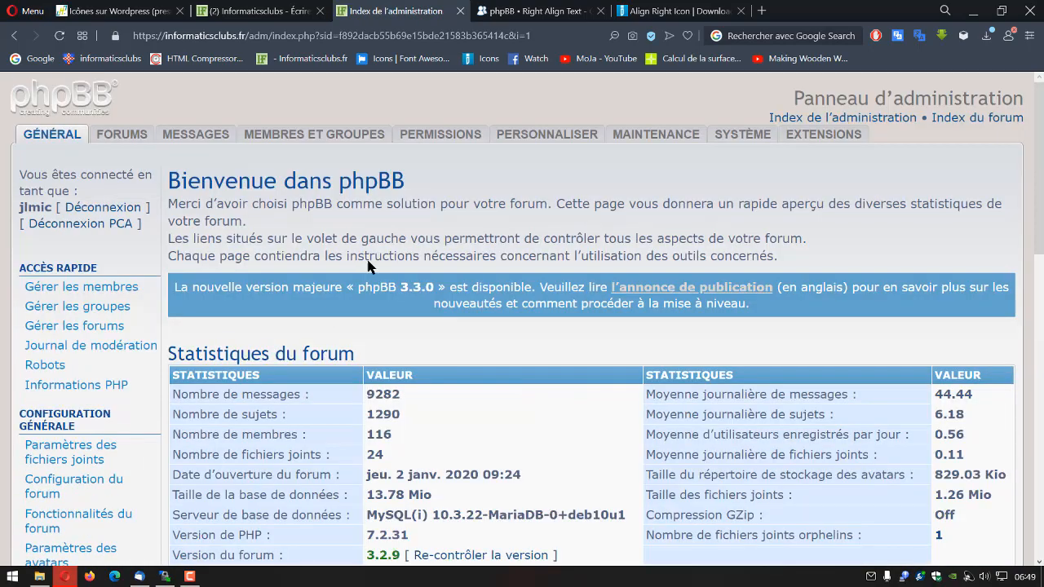
scroll(372, 250, "down", 9)
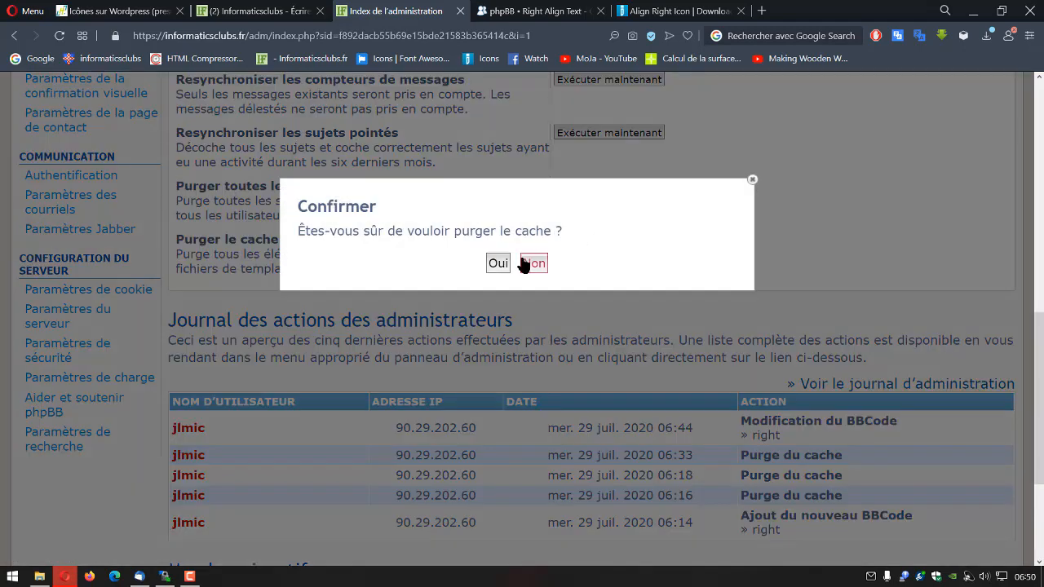
left_click(494, 263)
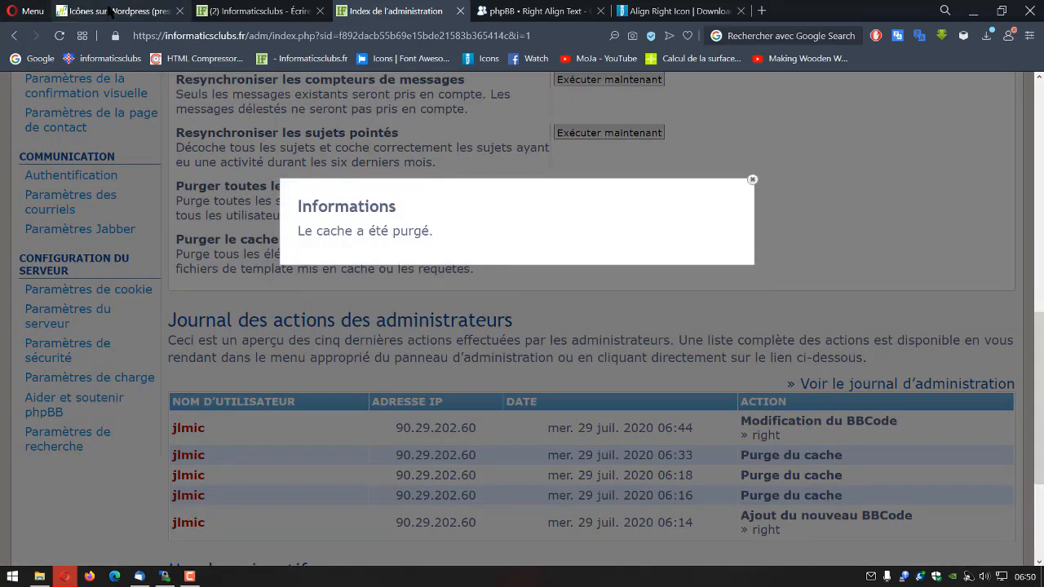
Go back to the forum's new-topic page and check the right button in the editor toolbar.
left_click(246, 14)
scroll(478, 278, "down", 5)
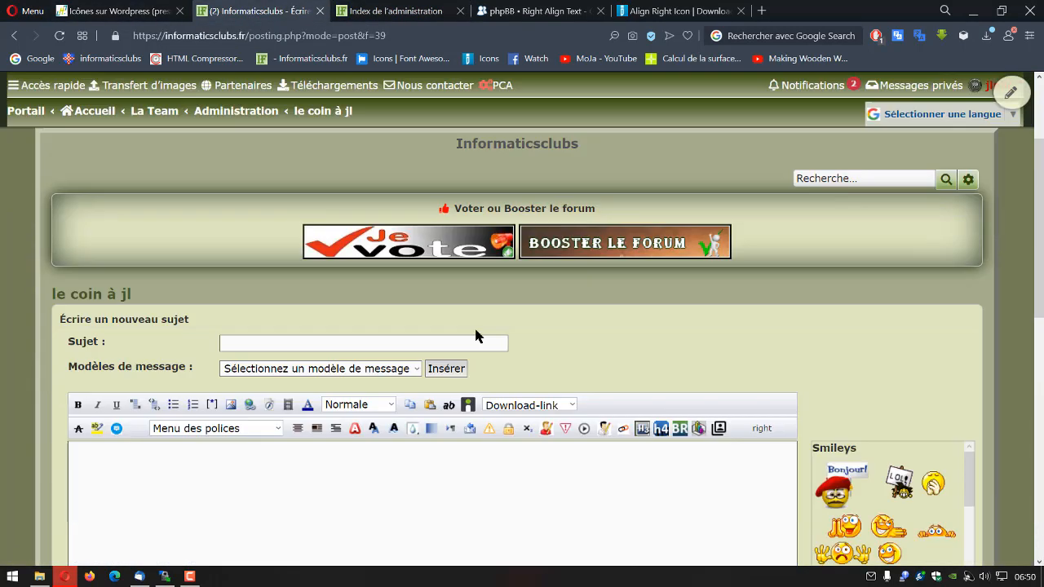